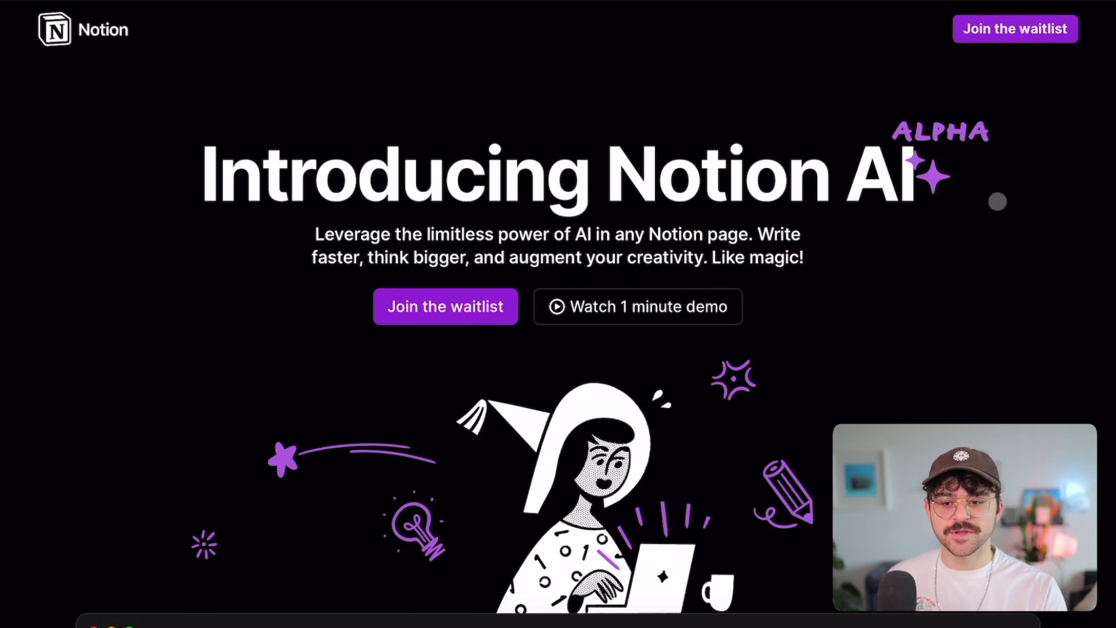
Look through the template options and start the Notion AI page as an empty page.
{"action": "scroll", "coordinate": [517, 284], "scroll_direction": "down", "scroll_amount": 3}
{"action": "scroll", "coordinate": [517, 285], "scroll_direction": "down", "scroll_amount": 9}
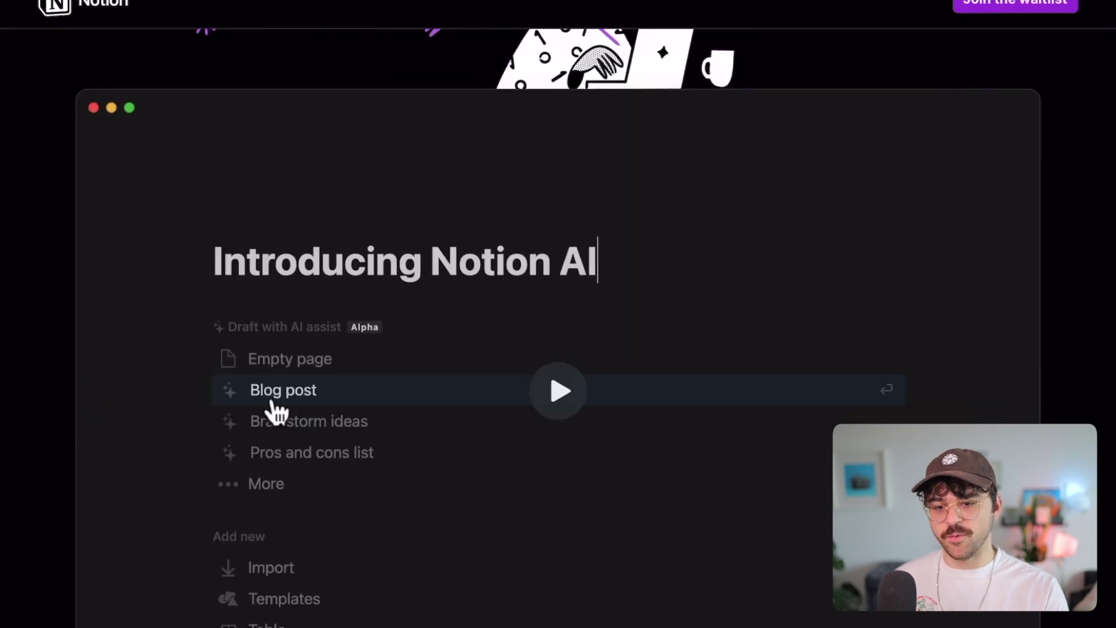
{"action": "scroll", "coordinate": [558, 390], "scroll_direction": "down", "scroll_amount": 1}
{"action": "scroll", "coordinate": [558, 378], "scroll_direction": "up", "scroll_amount": 4}
{"action": "scroll", "coordinate": [558, 314], "scroll_direction": "down", "scroll_amount": 1}
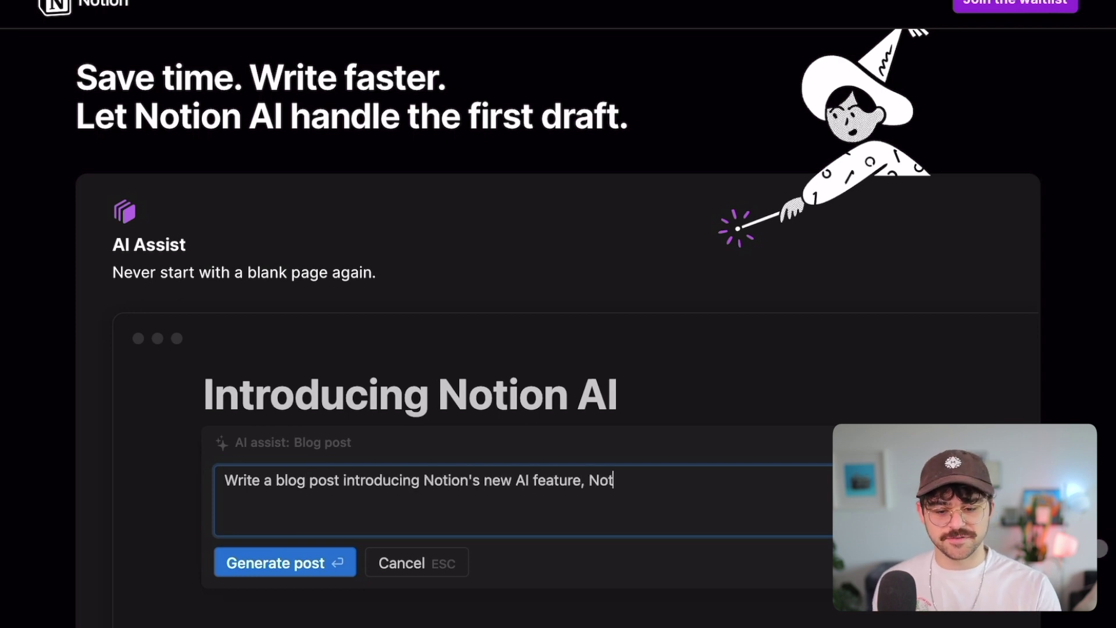
{"action": "scroll", "coordinate": [1106, 542], "scroll_direction": "down", "scroll_amount": 10}
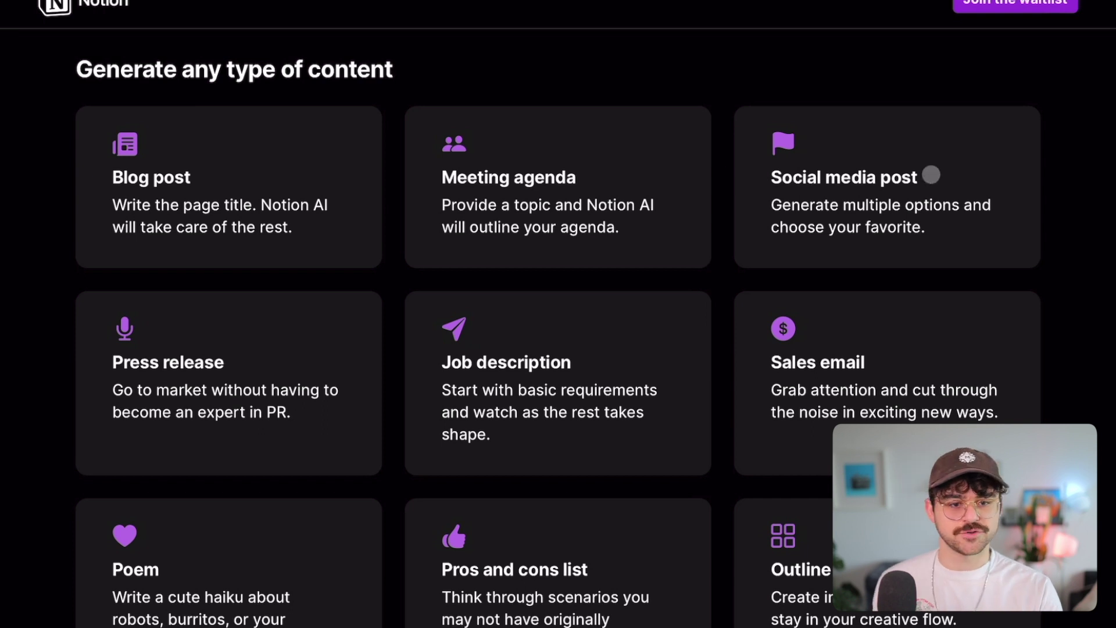
{"action": "scroll", "coordinate": [1019, 385], "scroll_direction": "down", "scroll_amount": 2}
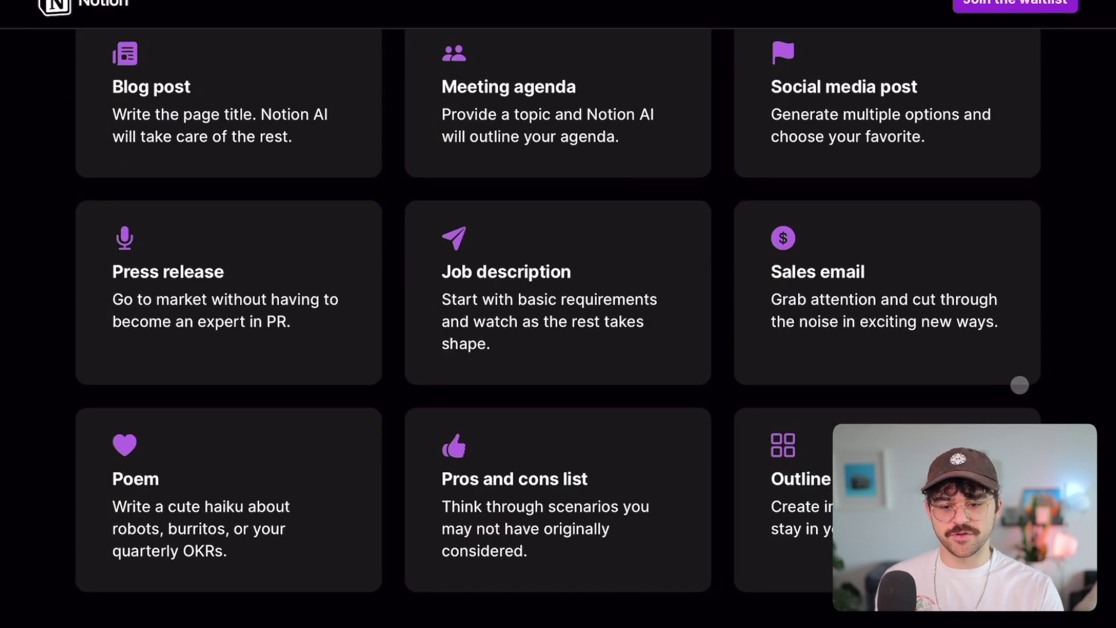
{"action": "scroll", "coordinate": [1019, 384], "scroll_direction": "down", "scroll_amount": 18}
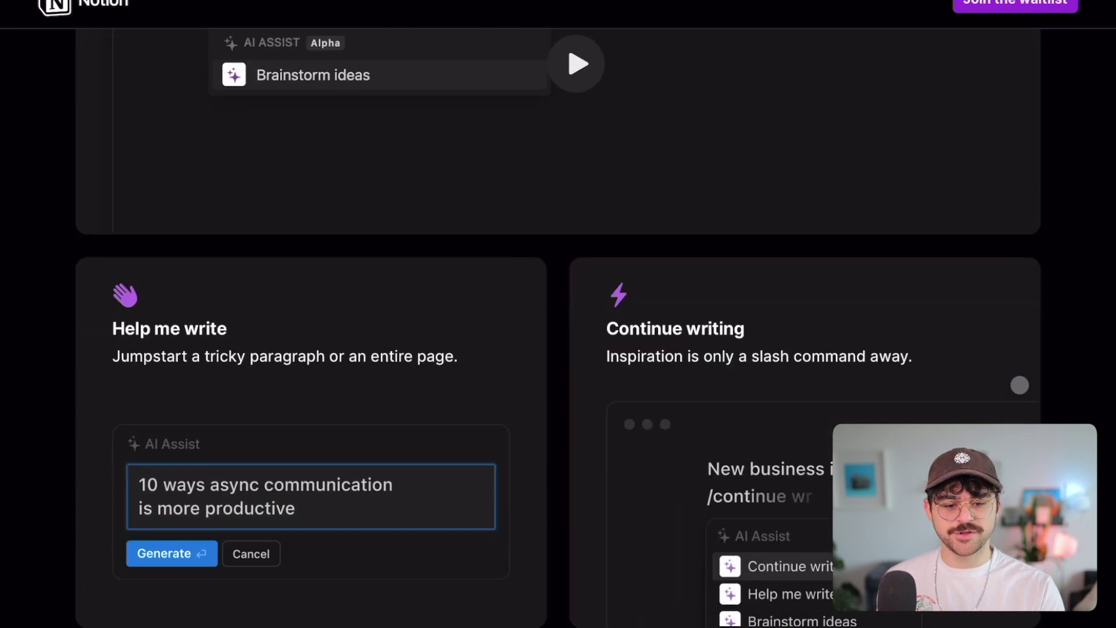
{"action": "scroll", "coordinate": [1019, 385], "scroll_direction": "down", "scroll_amount": 1}
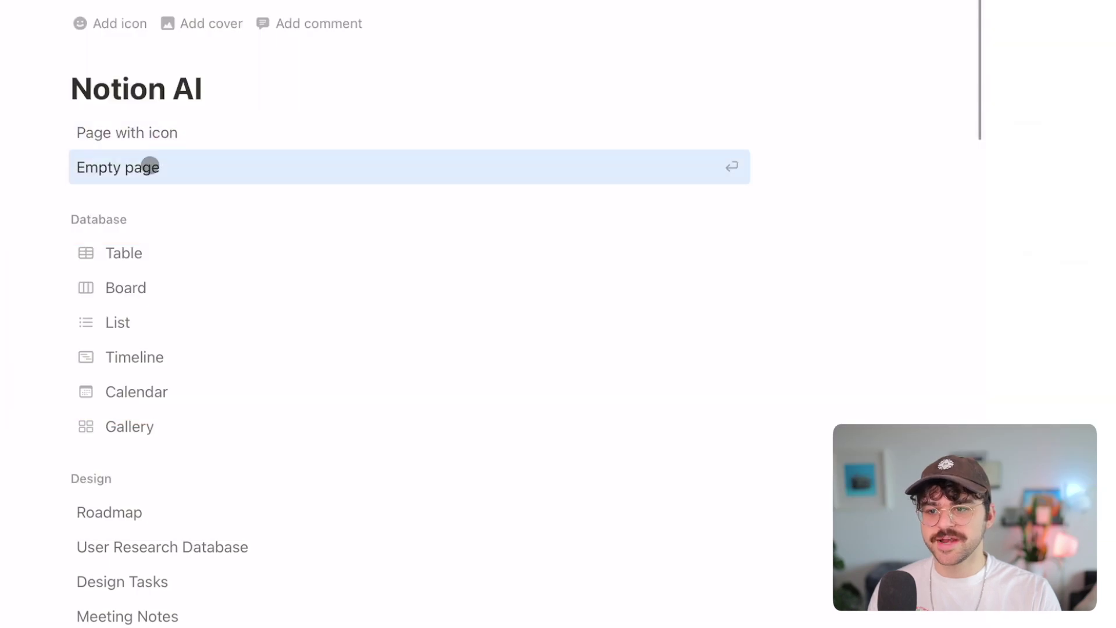
{"action": "left_click", "coordinate": [154, 167]}
Bring up the slash menu and choose the AI Help me write prompt.
{"action": "type", "text": "/"}
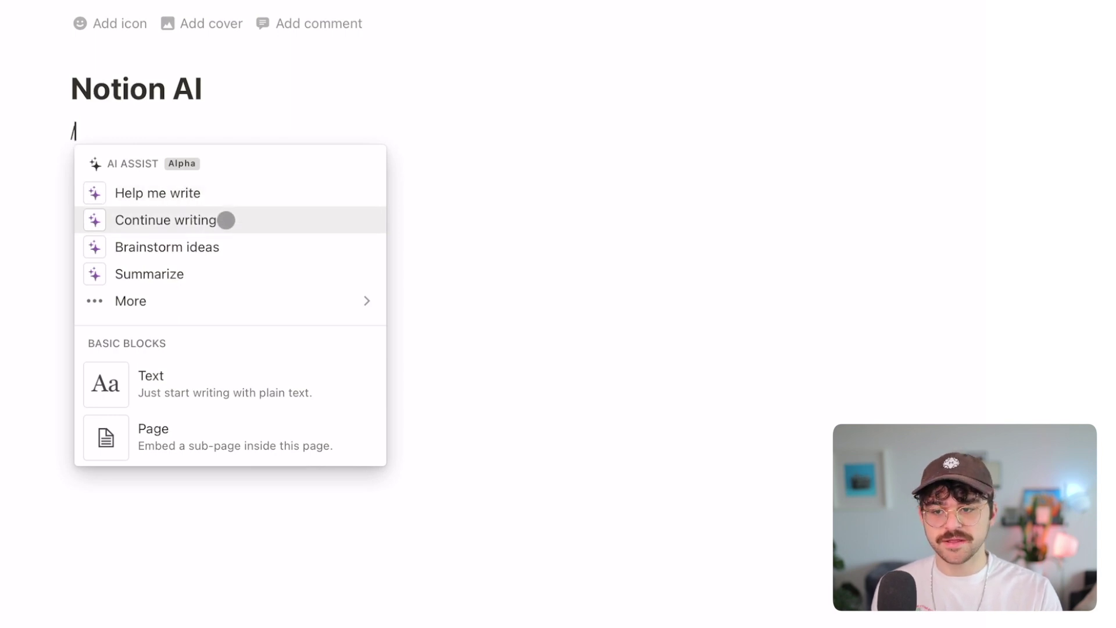
{"action": "mouse_move", "coordinate": [198, 308]}
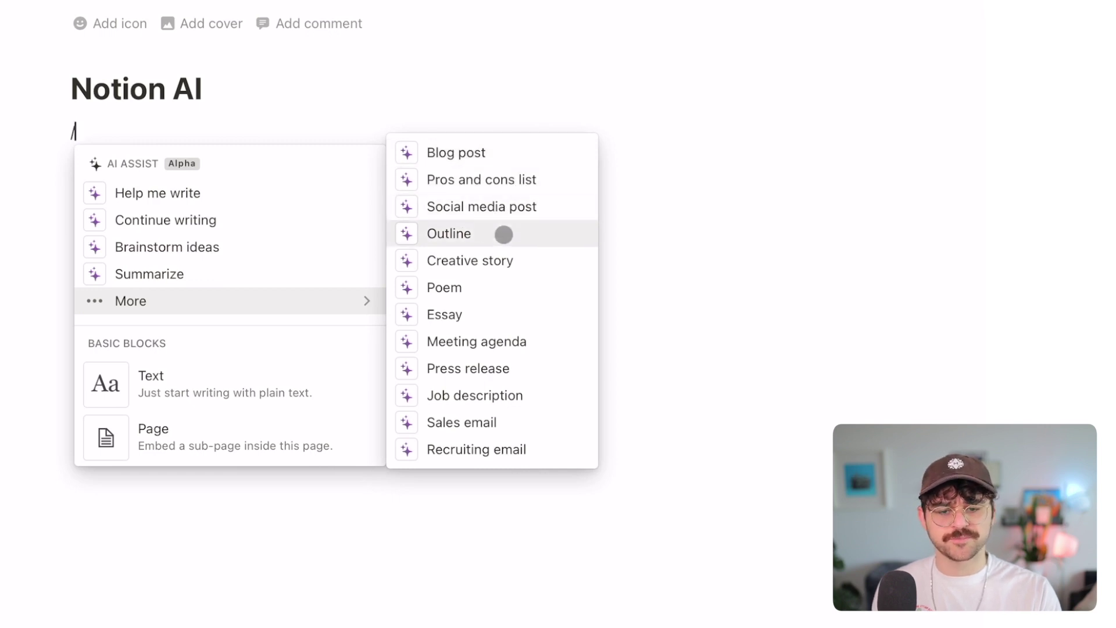
{"action": "left_click", "coordinate": [670, 316]}
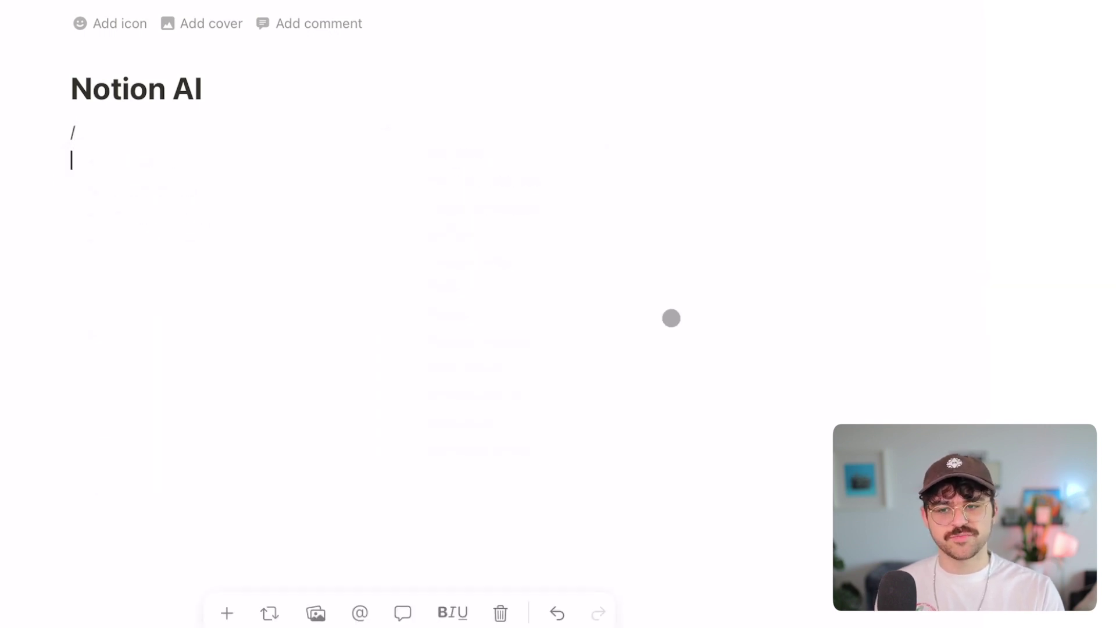
{"action": "key", "text": "BackSpace"}
{"action": "key", "text": "BackSpace"}
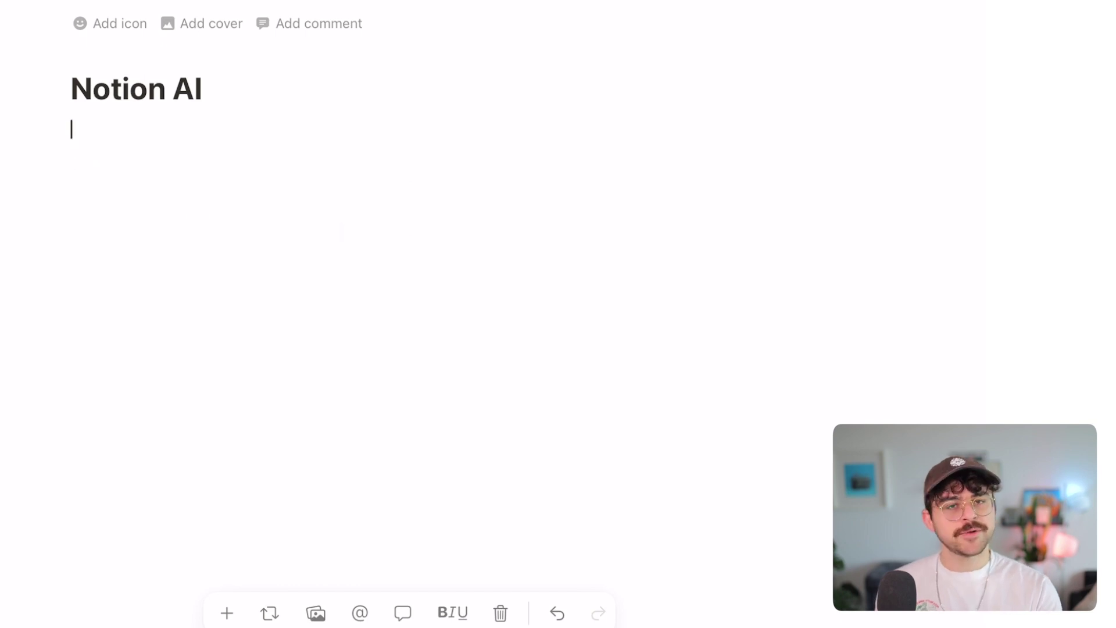
{"action": "type", "text": "/"}
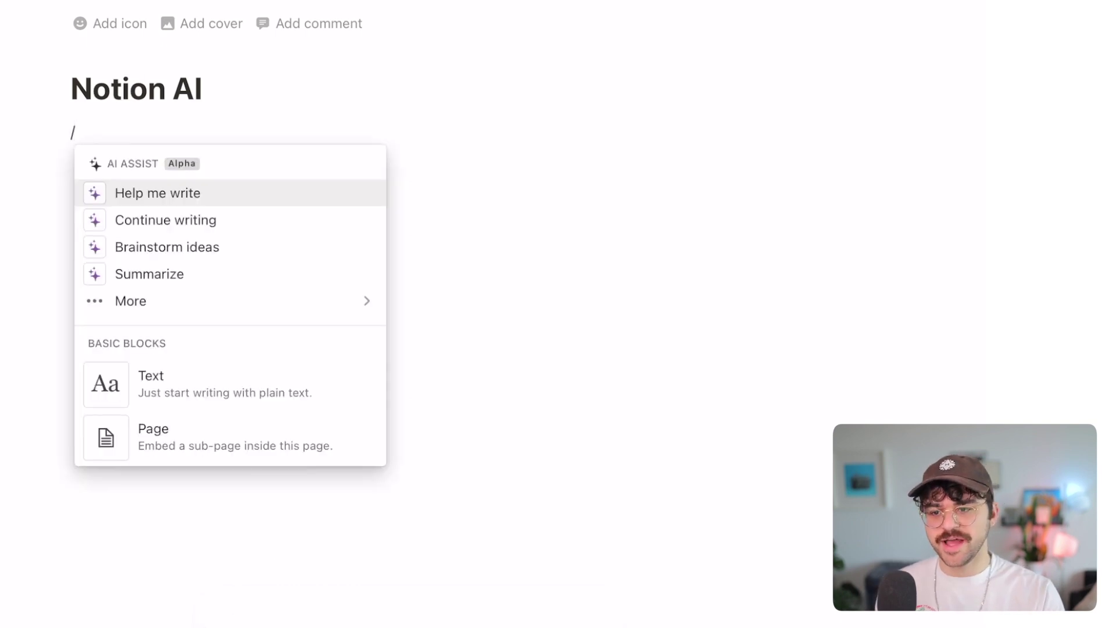
{"action": "key", "text": "Return"}
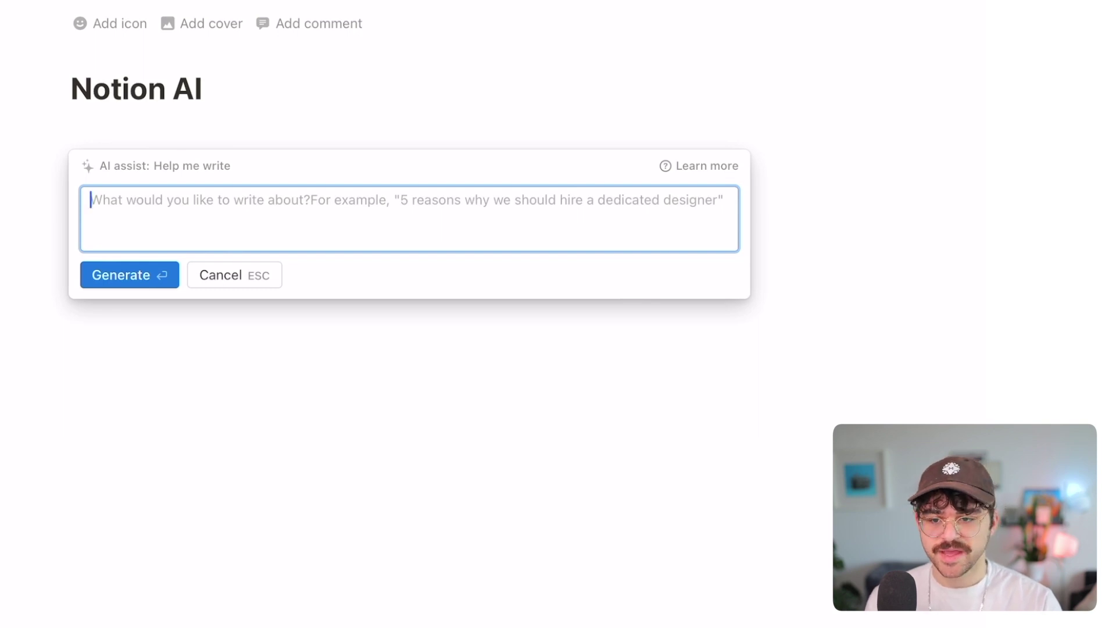
Enter the prompt 'Why Design Systems are valuable for your business' in the Help me write box.
{"action": "type", "text": "\"Why Dei"}
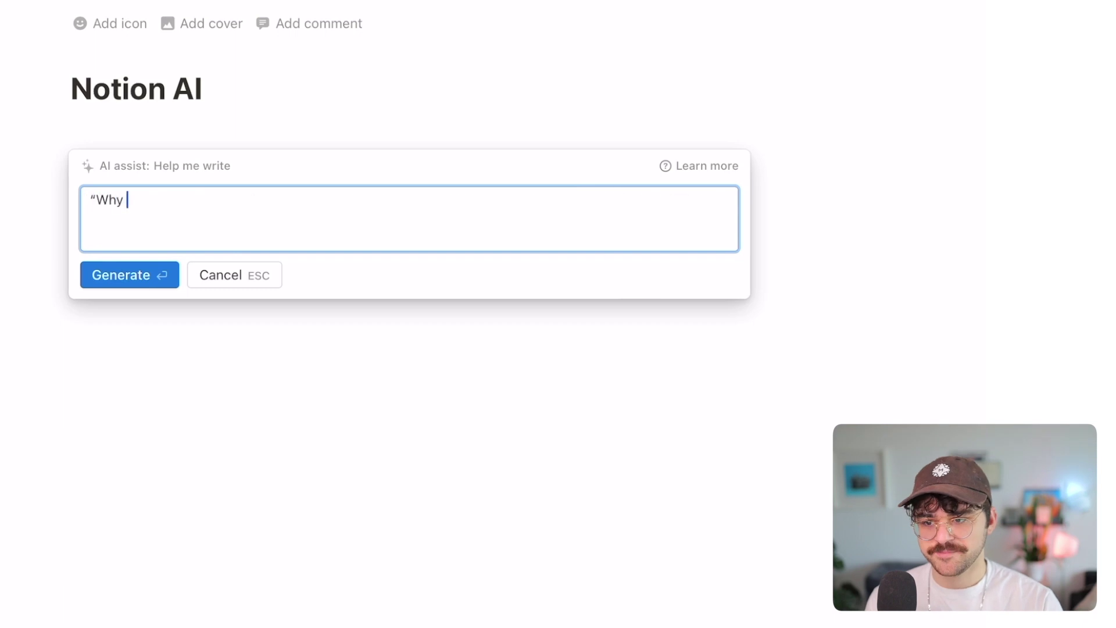
{"action": "key", "text": "BackSpace"}
{"action": "type", "text": "sign "}
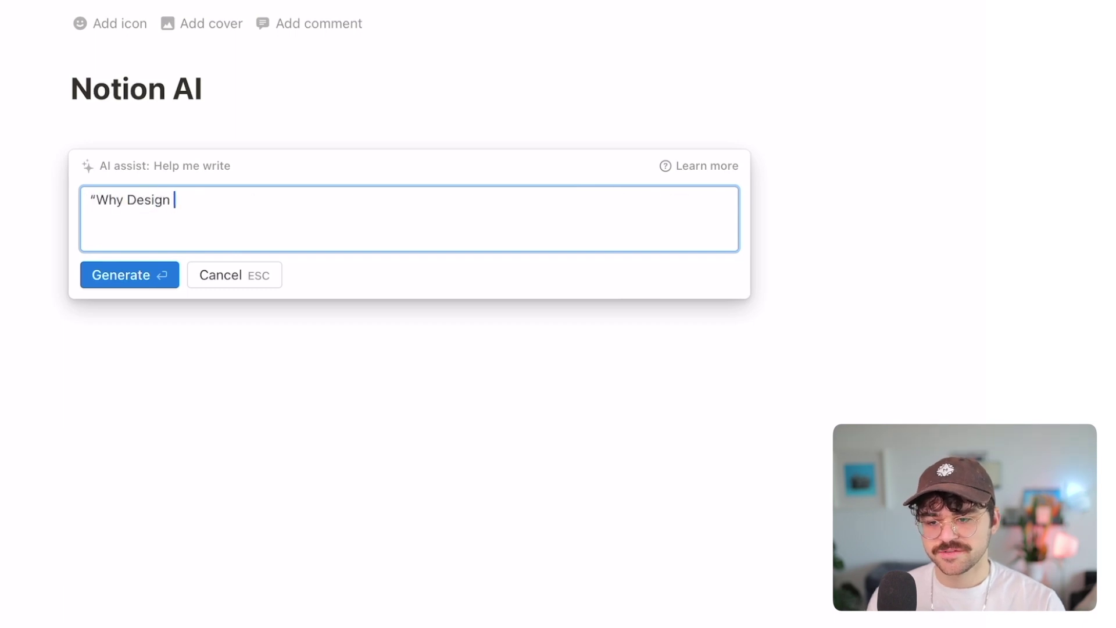
{"action": "type", "text": "Systems are "}
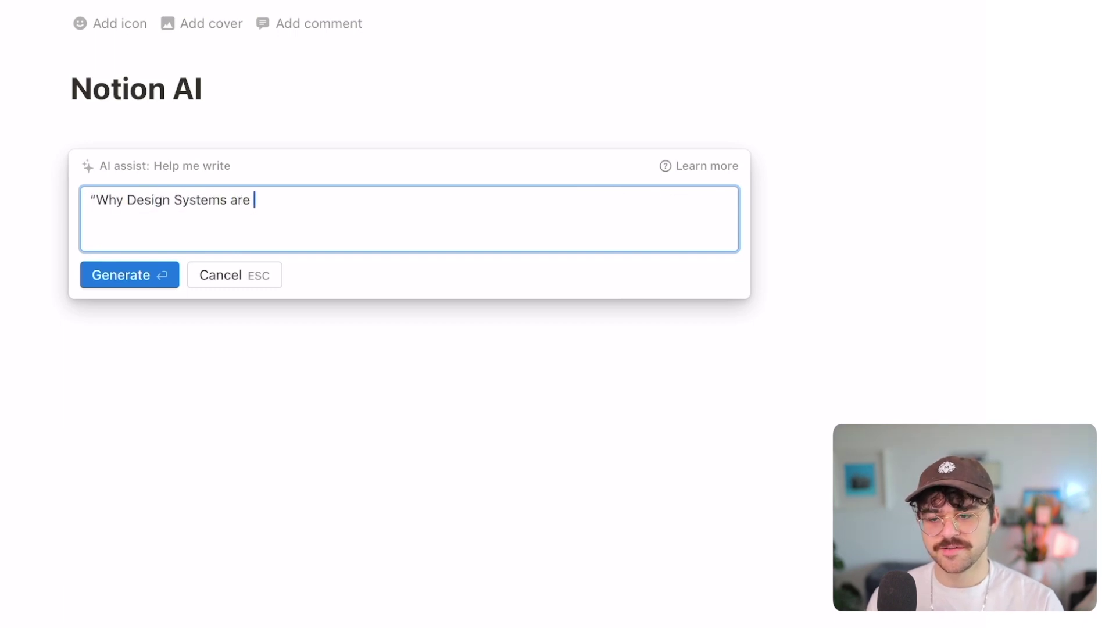
{"action": "type", "text": "valuable for your"}
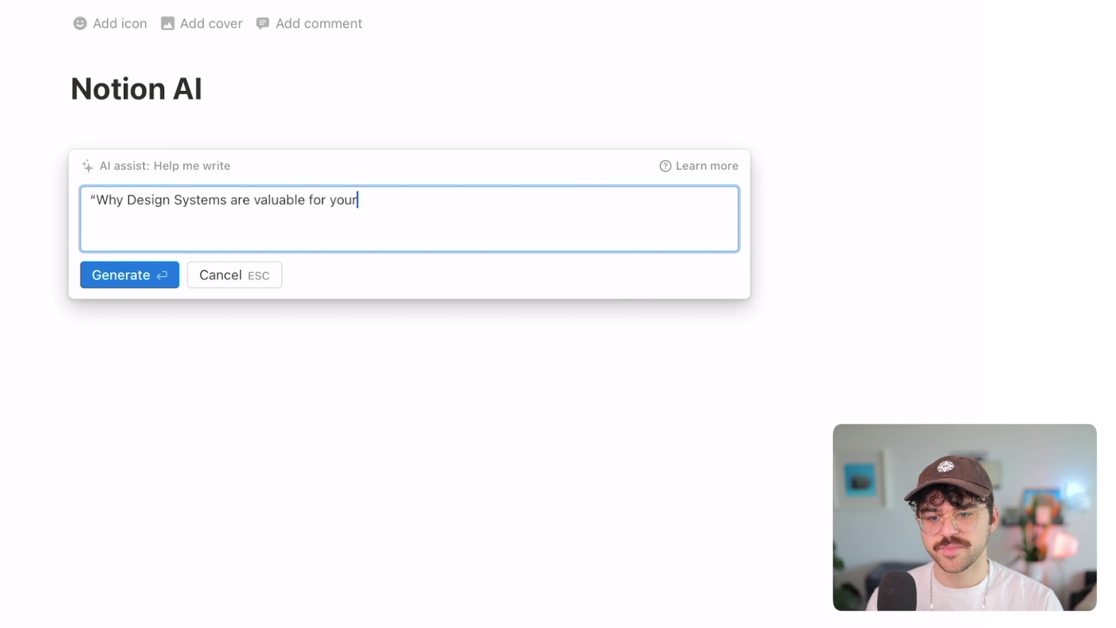
{"action": "type", "text": " business"}
{"action": "left_click", "coordinate": [91, 200]}
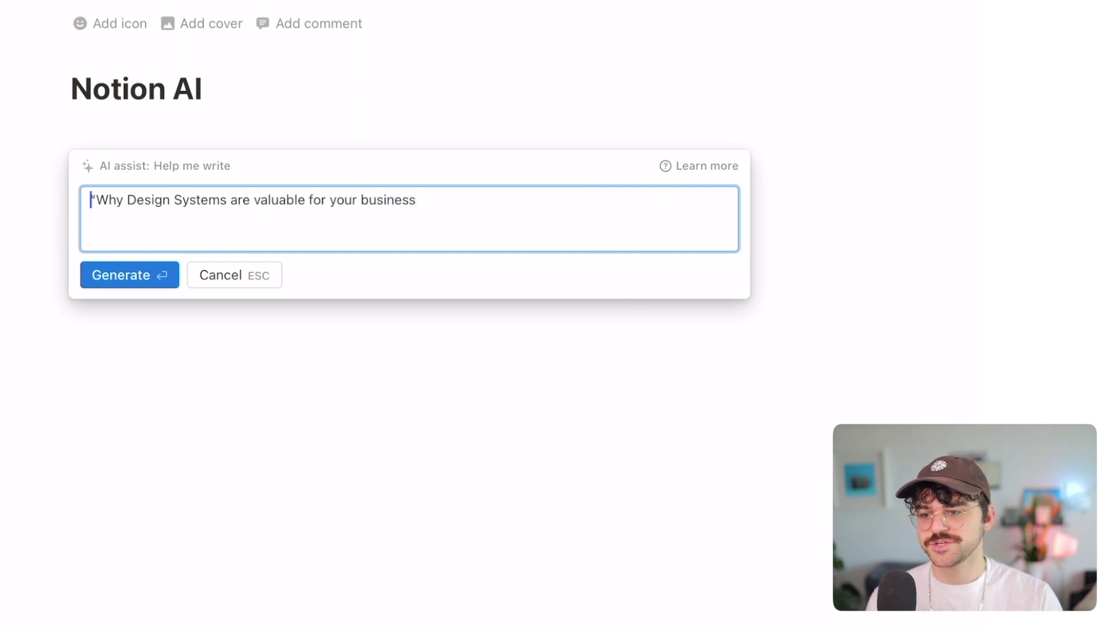
{"action": "key", "text": "Right"}
{"action": "key", "text": "BackSpace"}
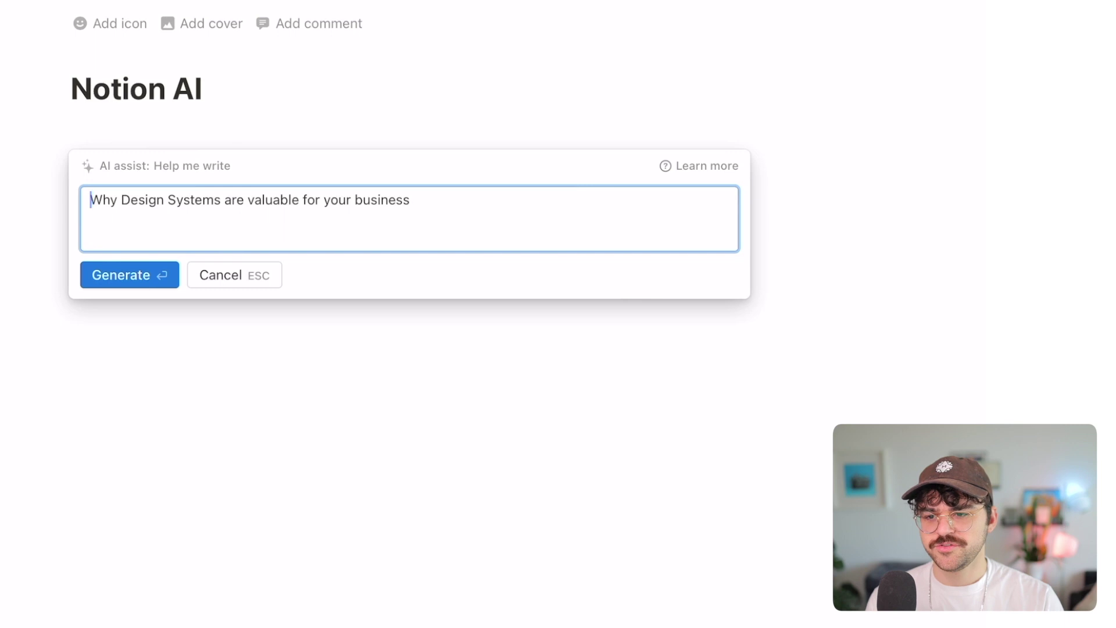
Generate the paragraph, keep it, and start a new line below it.
{"action": "key", "text": "Return"}
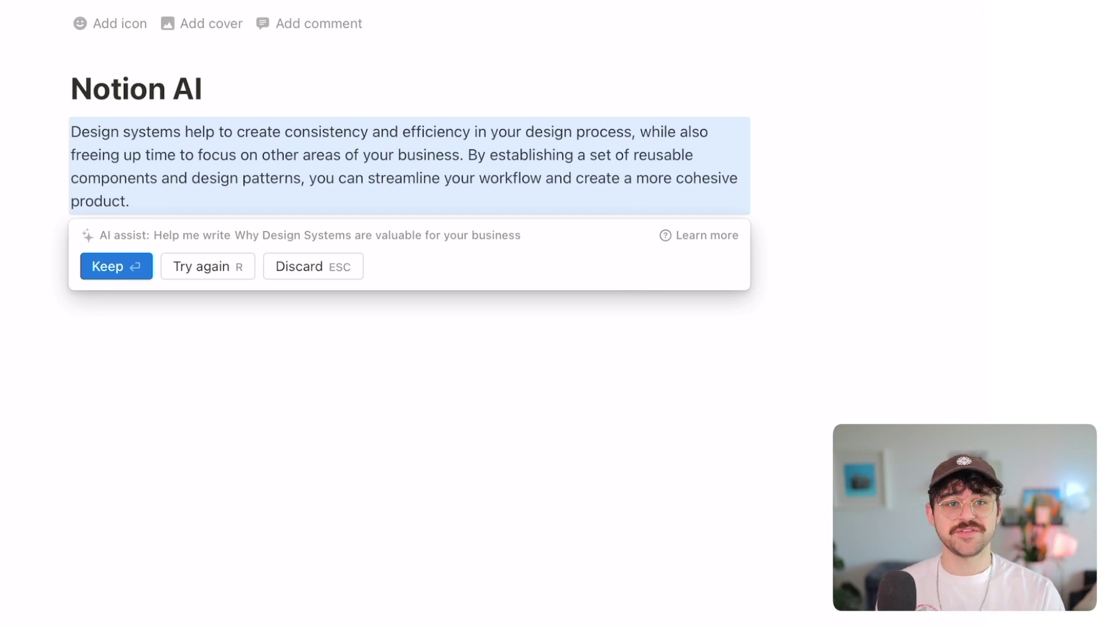
{"action": "key", "text": "Return"}
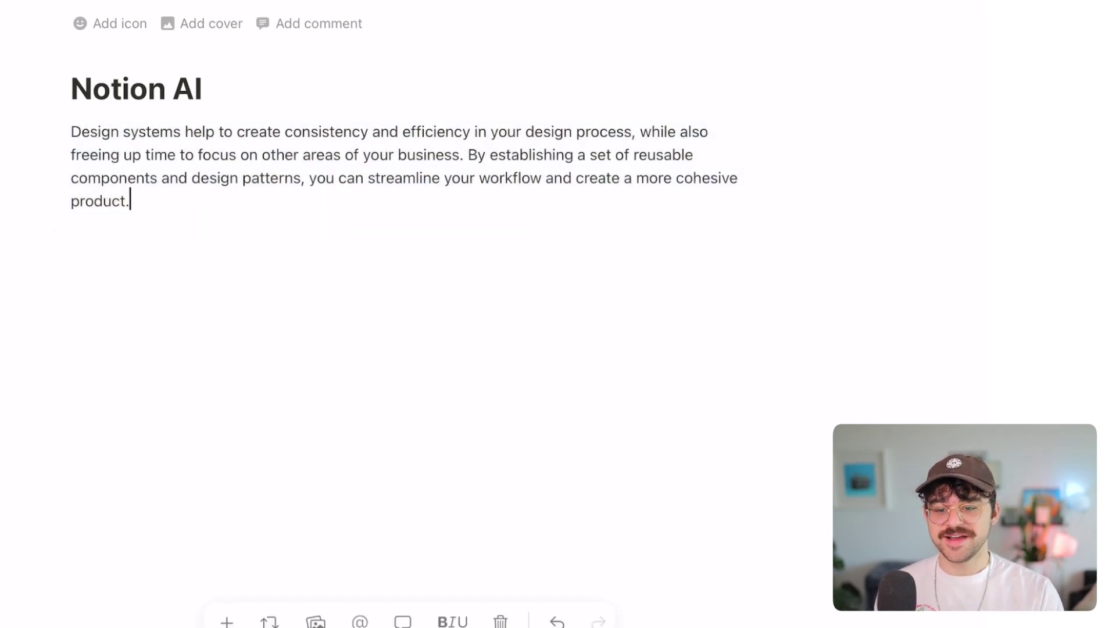
{"action": "key", "text": "Return"}
Generate a Blog post from the prompt '5 reasons your product needs a design system'.
{"action": "type", "text": "/"}
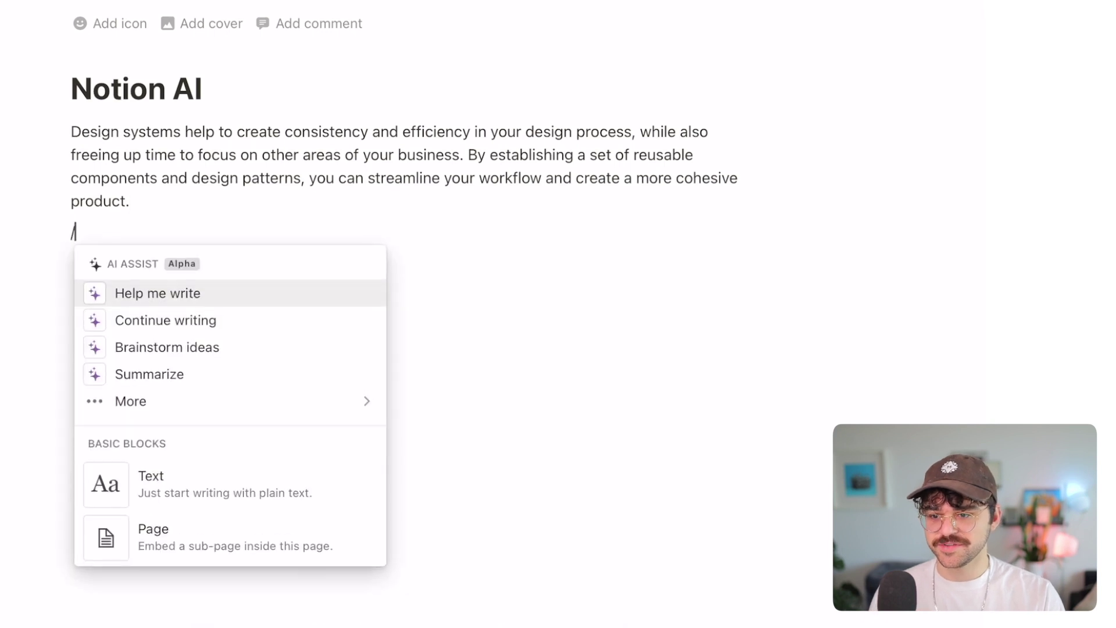
{"action": "key", "text": "Down"}
{"action": "key", "text": "Down"}
{"action": "key", "text": "Down"}
{"action": "key", "text": "Down"}
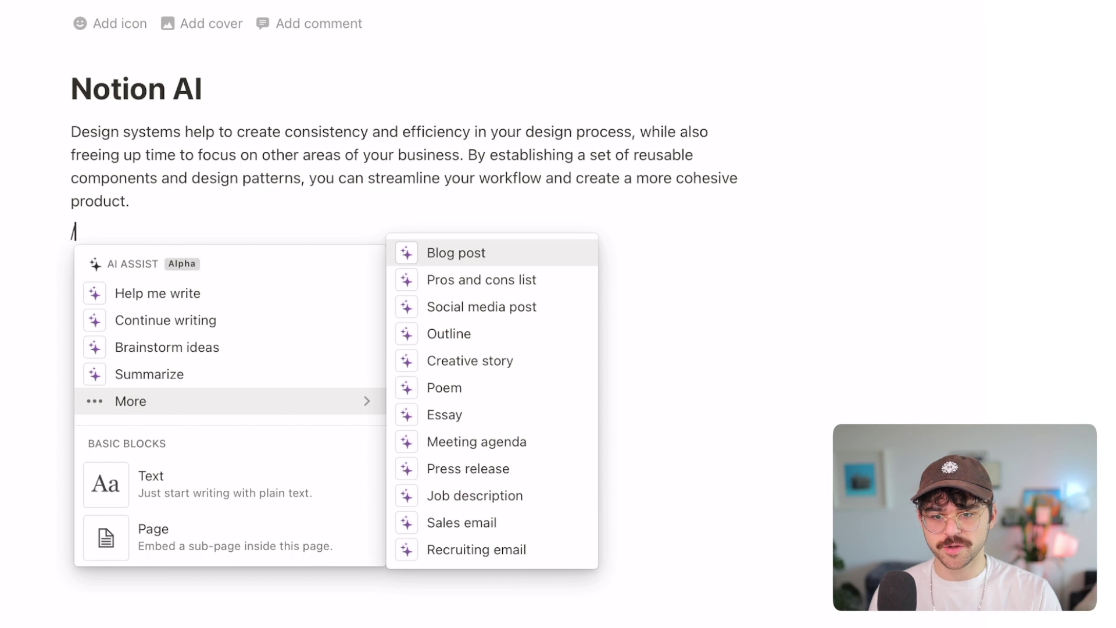
{"action": "key", "text": "Return"}
{"action": "type", "text": "Why you should"}
{"action": "key", "text": "ctrl+a"}
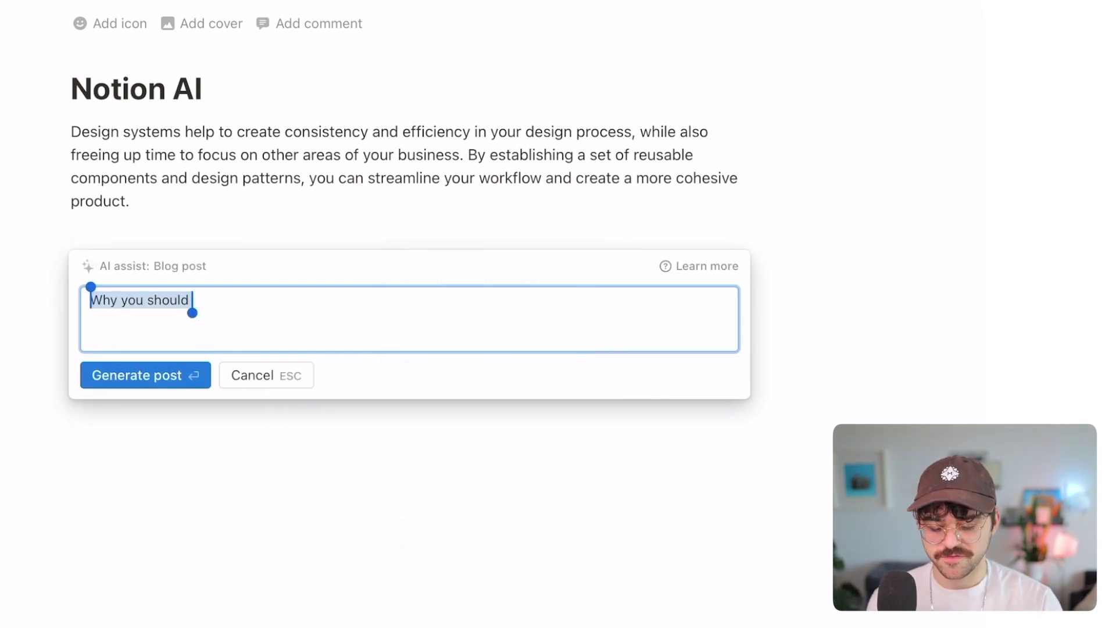
{"action": "type", "text": "5 reasonds"}
{"action": "key", "text": "BackSpace"}
{"action": "key", "text": "BackSpace"}
{"action": "key", "text": "BackSpace"}
{"action": "type", "text": "s your "}
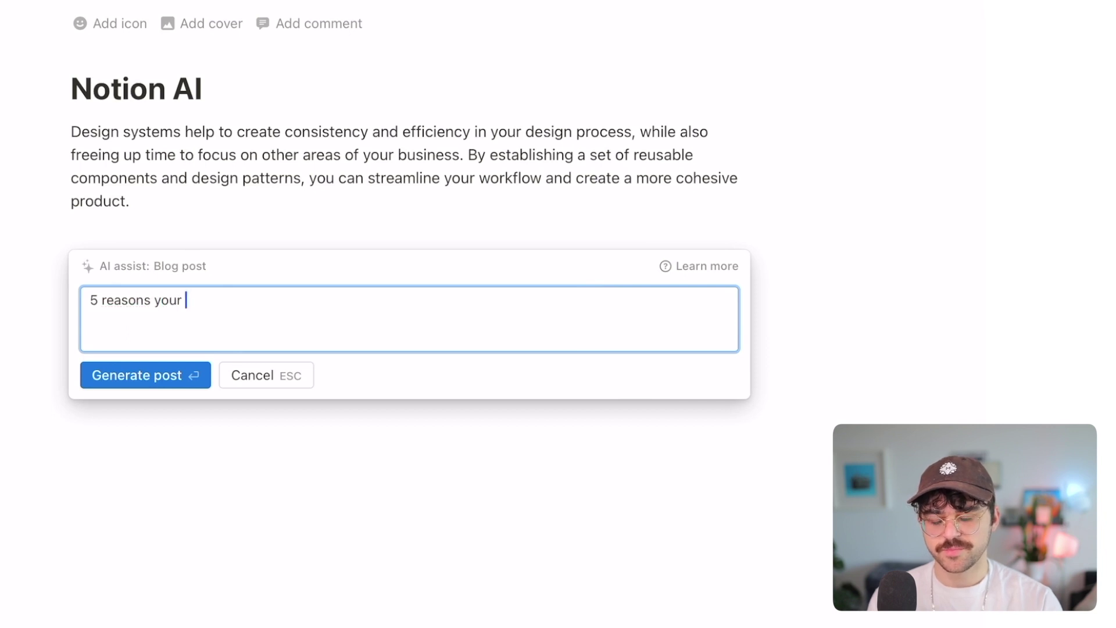
{"action": "type", "text": "product need"}
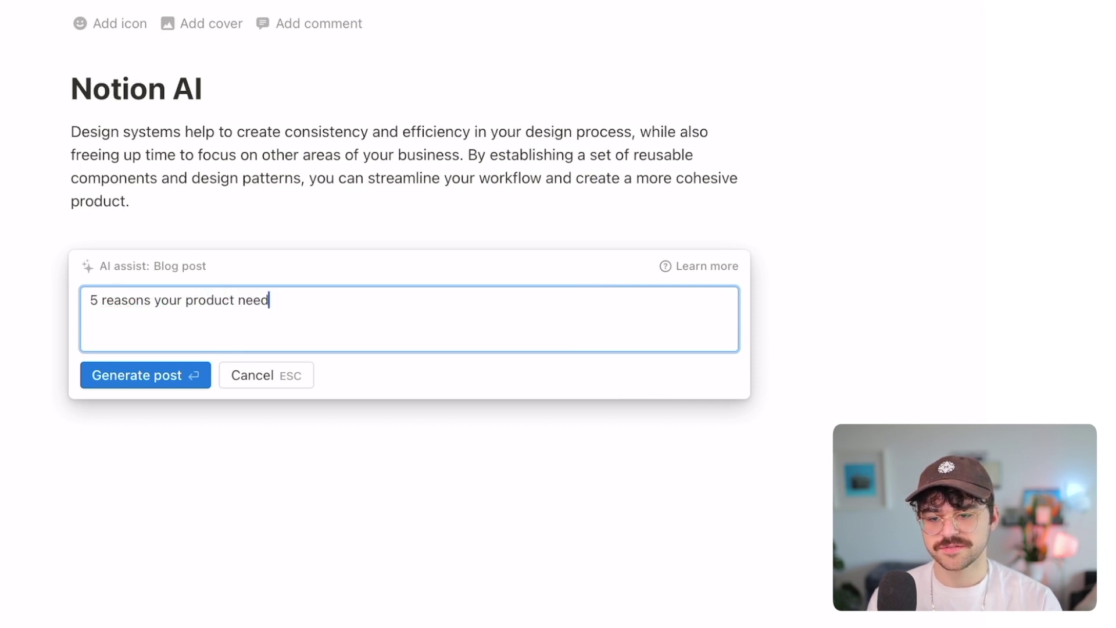
{"action": "type", "text": "s a design system"}
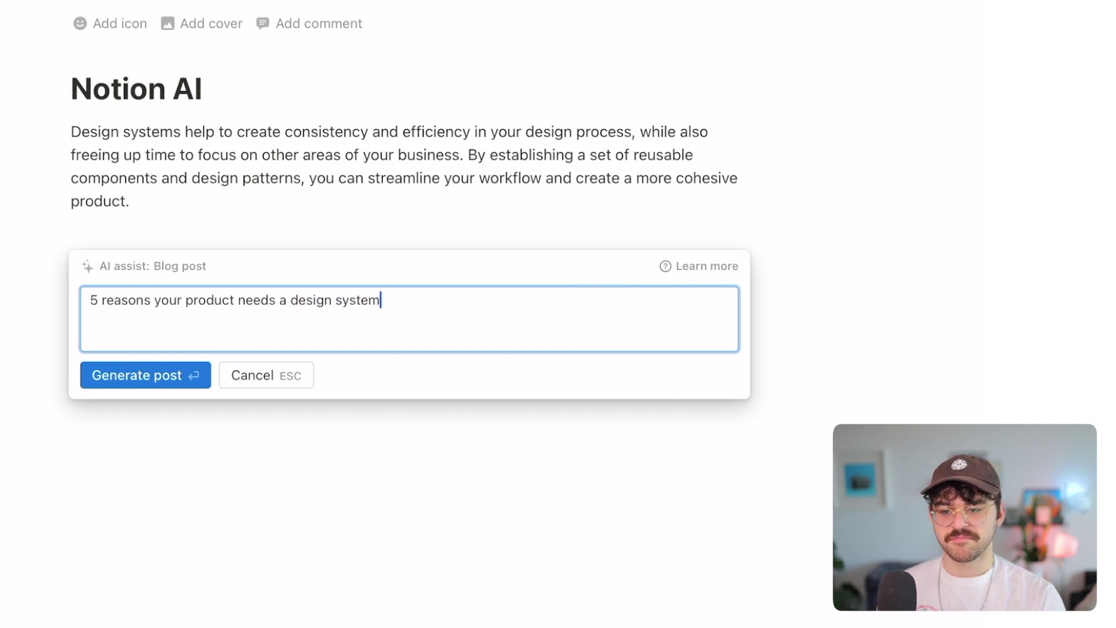
{"action": "key", "text": "Return"}
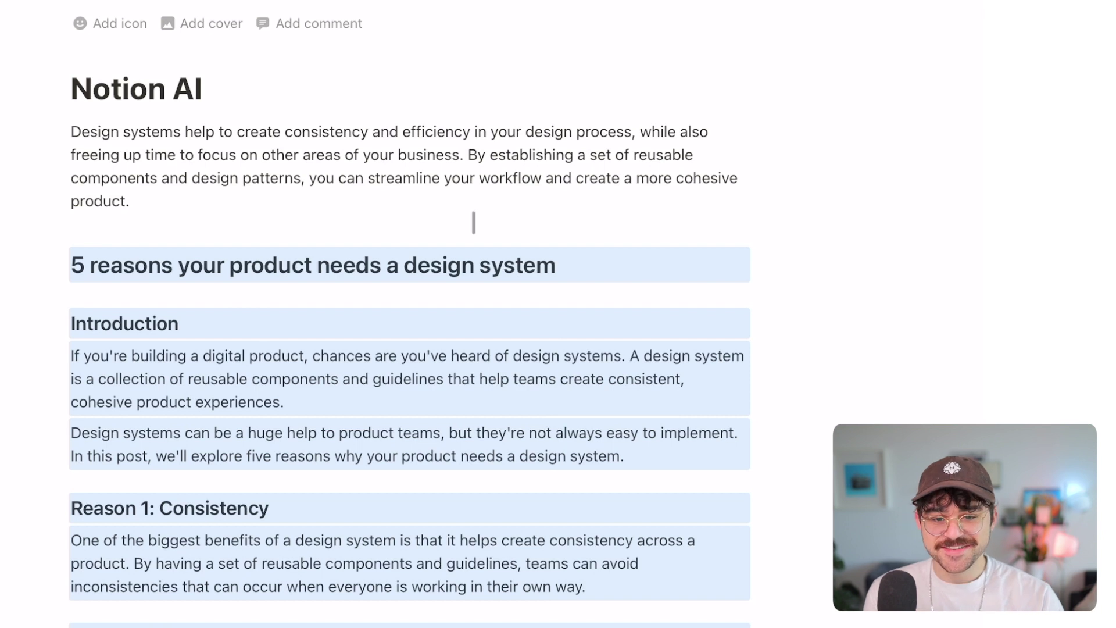
Scroll through the generated blog post down to its Conclusion and the Keep bar.
{"action": "scroll", "coordinate": [738, 167], "scroll_direction": "down", "scroll_amount": 3}
{"action": "scroll", "coordinate": [744, 165], "scroll_direction": "down", "scroll_amount": 3}
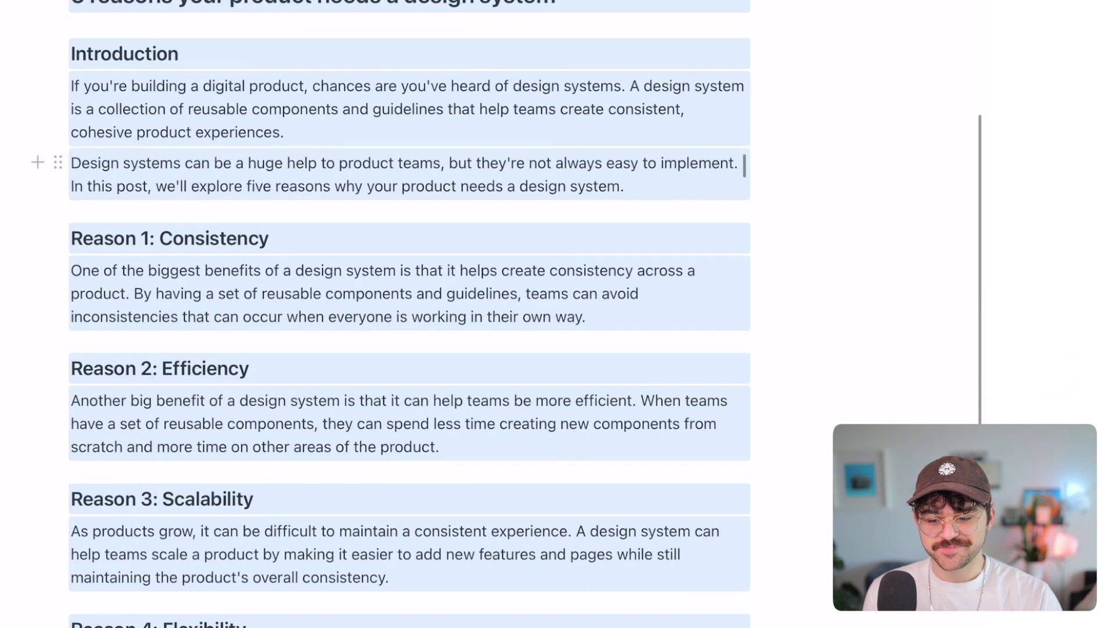
{"action": "scroll", "coordinate": [744, 165], "scroll_direction": "down", "scroll_amount": 9}
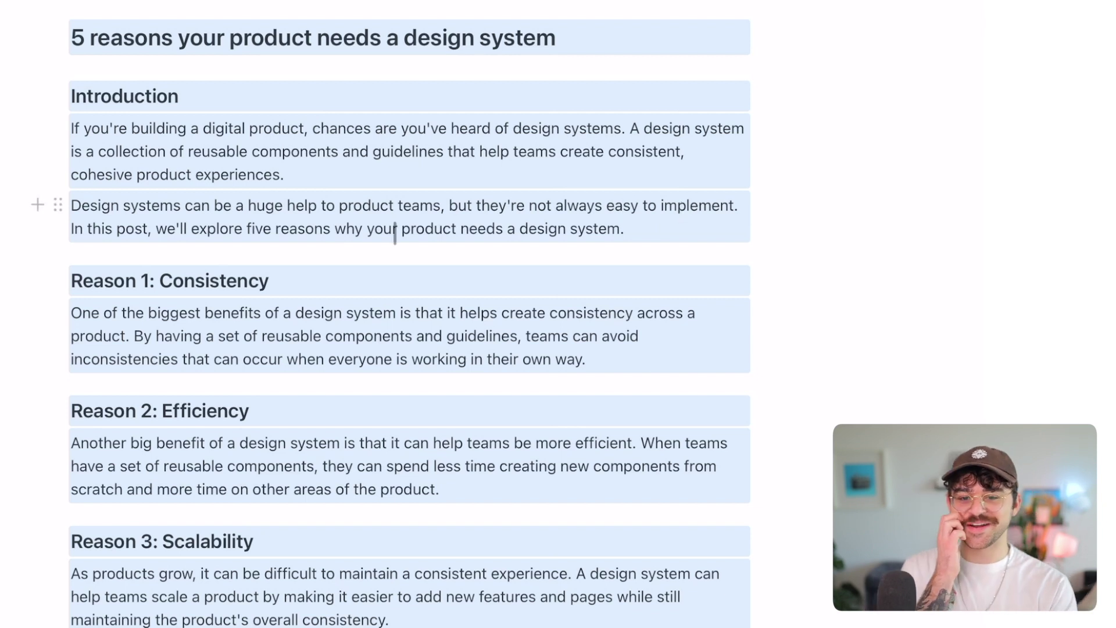
{"action": "scroll", "coordinate": [590, 204], "scroll_direction": "down", "scroll_amount": 3}
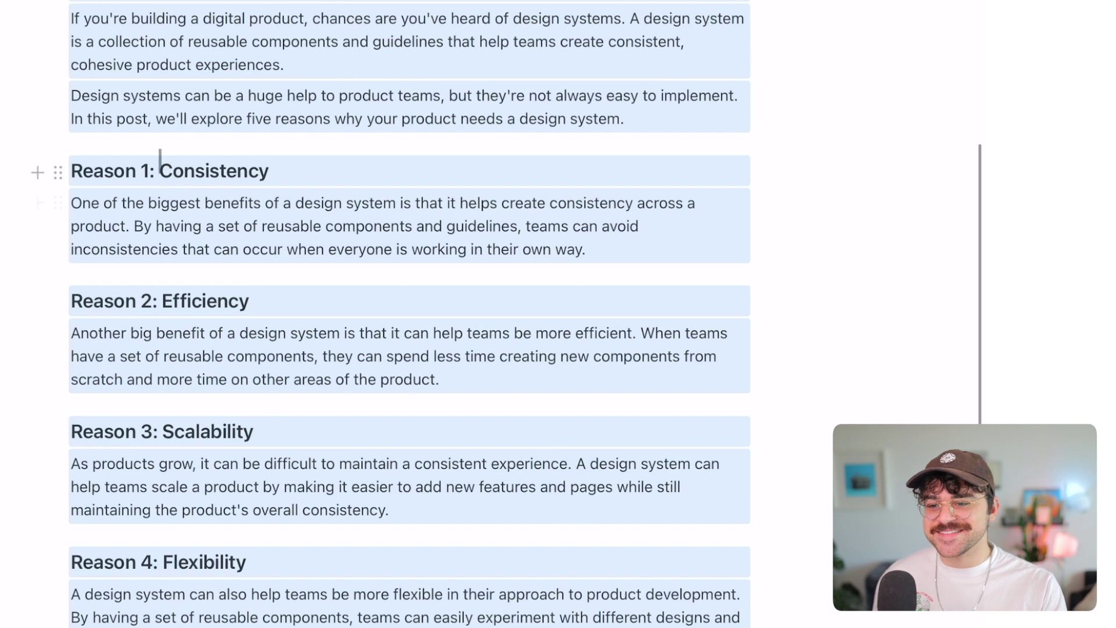
{"action": "scroll", "coordinate": [191, 353], "scroll_direction": "down", "scroll_amount": 4}
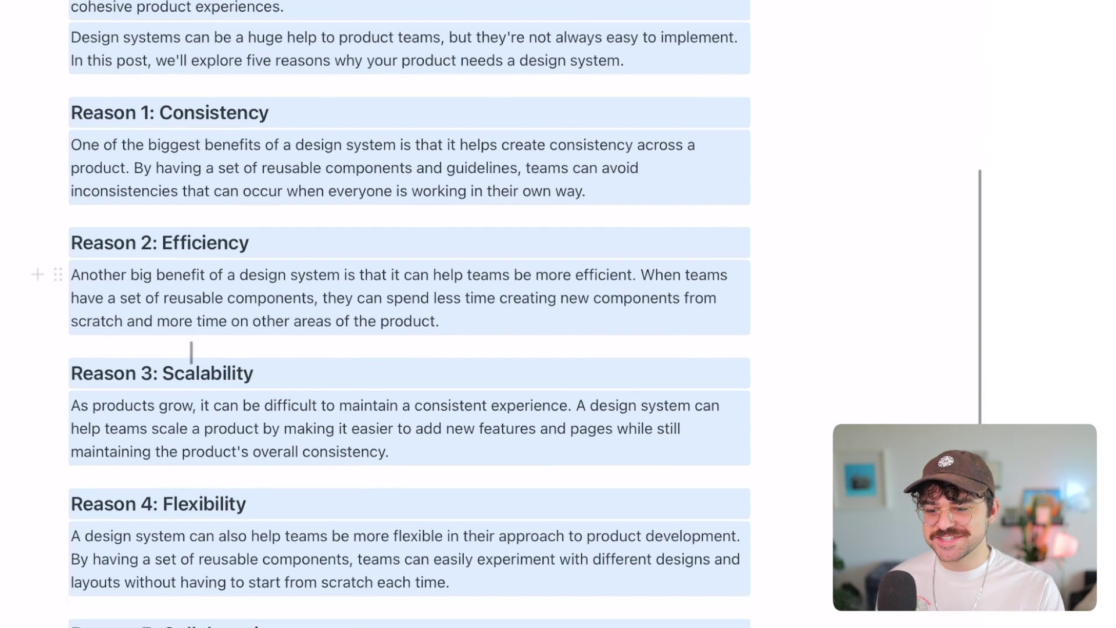
{"action": "scroll", "coordinate": [191, 352], "scroll_direction": "down", "scroll_amount": 3}
{"action": "scroll", "coordinate": [191, 352], "scroll_direction": "down", "scroll_amount": 2}
{"action": "scroll", "coordinate": [191, 352], "scroll_direction": "down", "scroll_amount": 2}
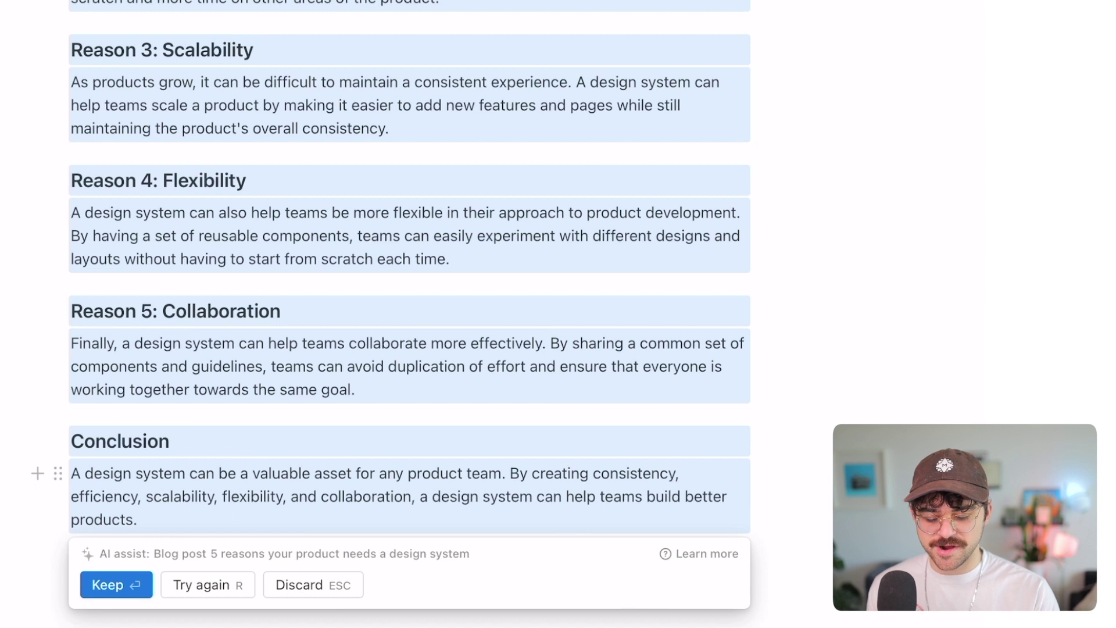
Regenerate the design-system blog post with Try again and review it from title to Conclusion.
{"action": "key", "text": "r"}
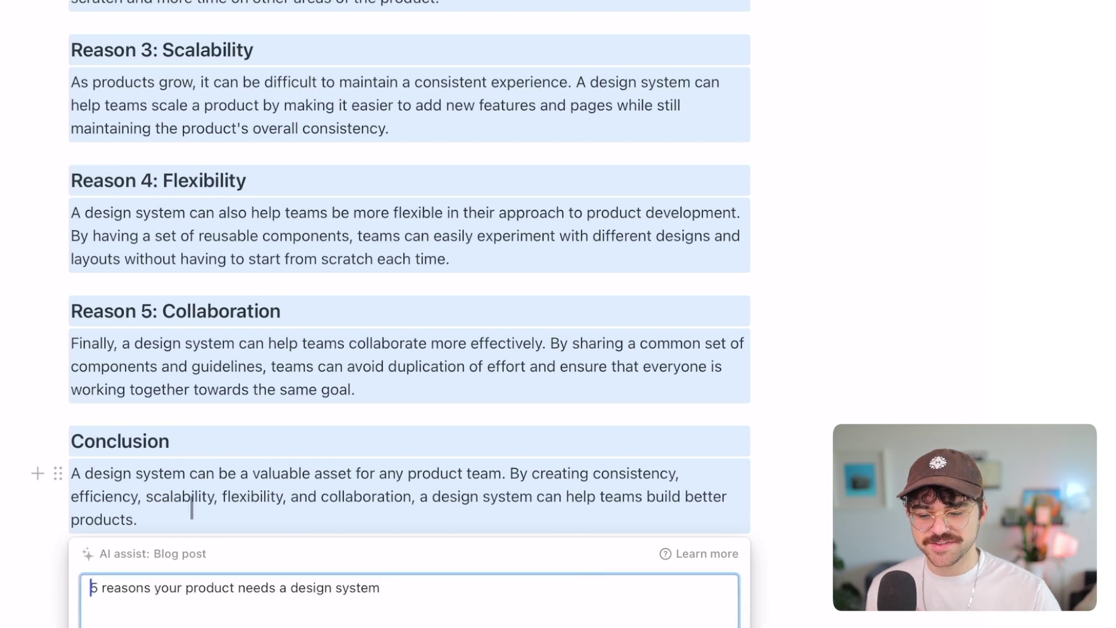
{"action": "key", "text": "Return"}
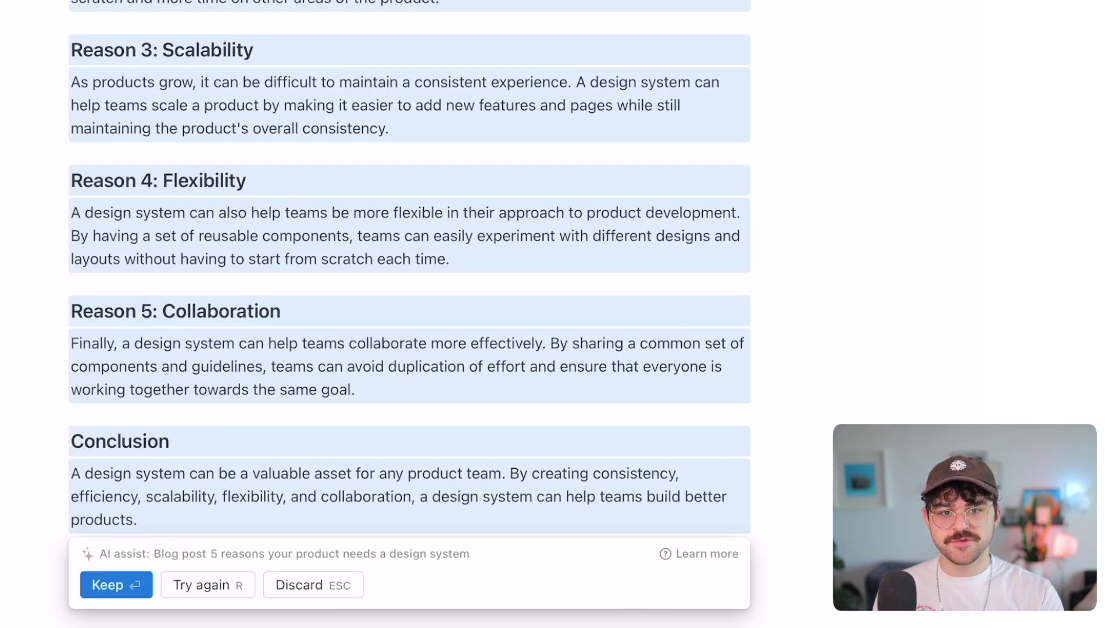
{"action": "scroll", "coordinate": [674, 187], "scroll_direction": "up", "scroll_amount": 5}
{"action": "scroll", "coordinate": [675, 189], "scroll_direction": "up", "scroll_amount": 8}
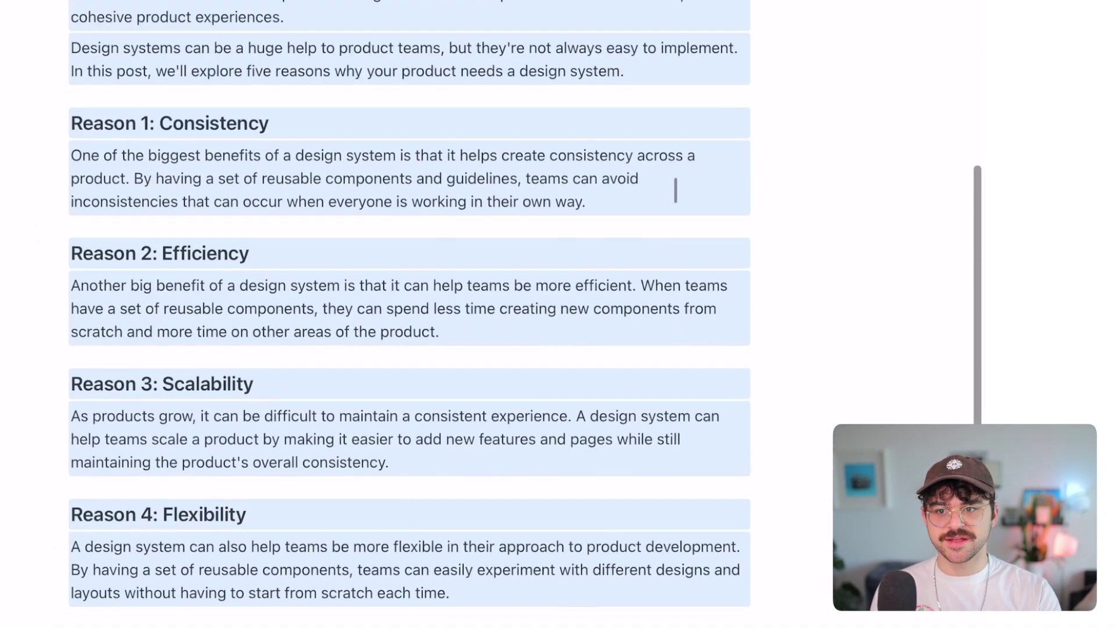
{"action": "scroll", "coordinate": [676, 188], "scroll_direction": "down", "scroll_amount": 3}
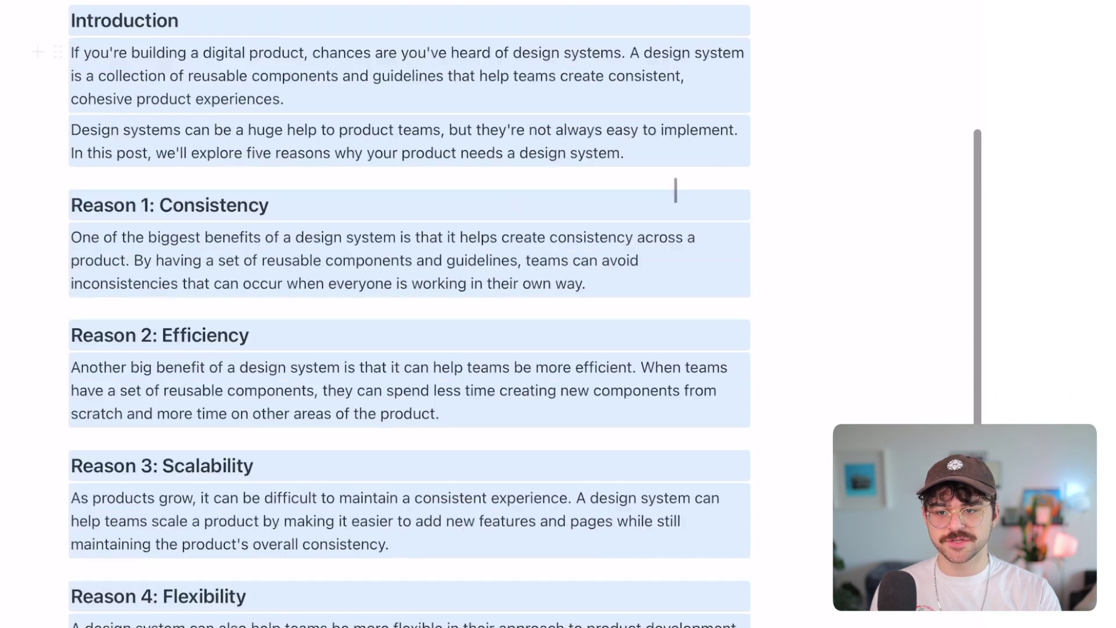
{"action": "scroll", "coordinate": [675, 187], "scroll_direction": "up", "scroll_amount": 7}
{"action": "scroll", "coordinate": [291, 338], "scroll_direction": "down", "scroll_amount": 12}
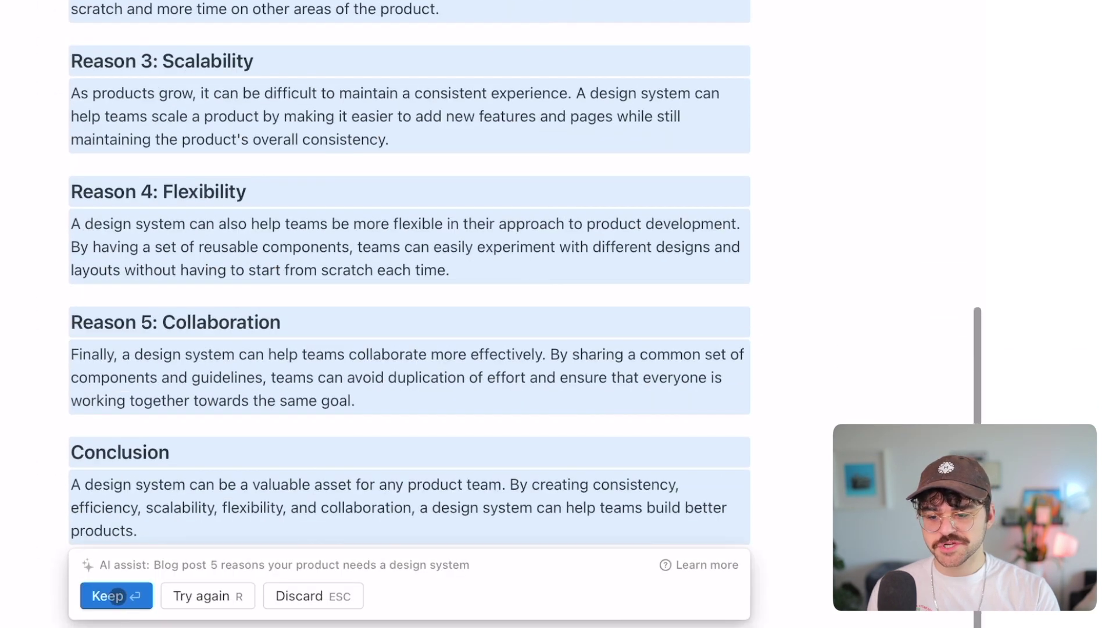
Keep the blog post and pick the Meeting agenda template on a new line below.
{"action": "left_click", "coordinate": [117, 595]}
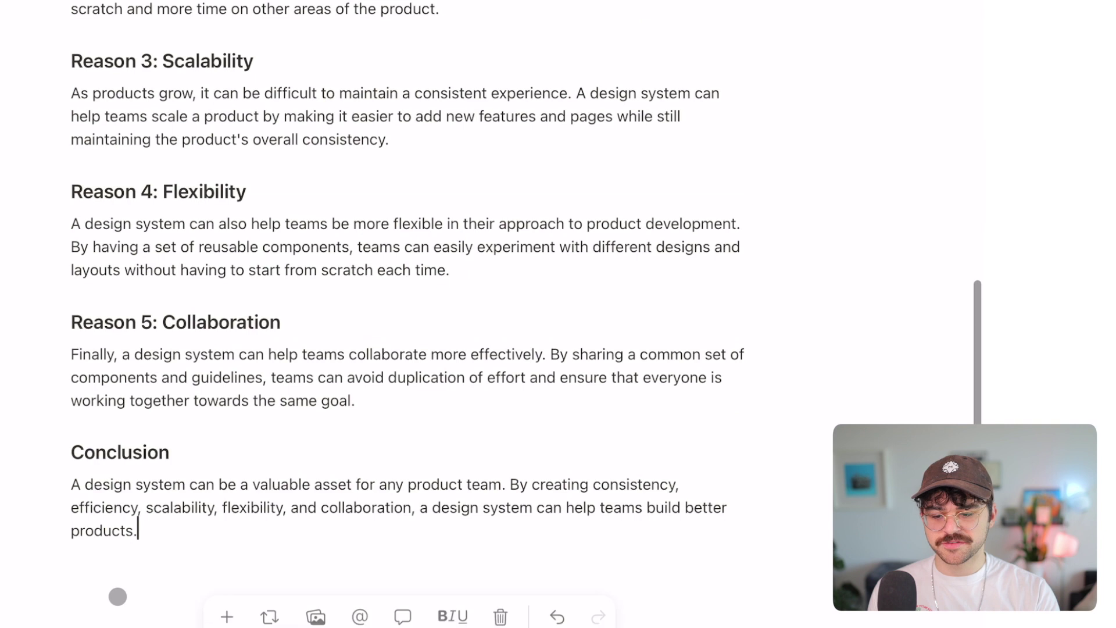
{"action": "left_click", "coordinate": [287, 559]}
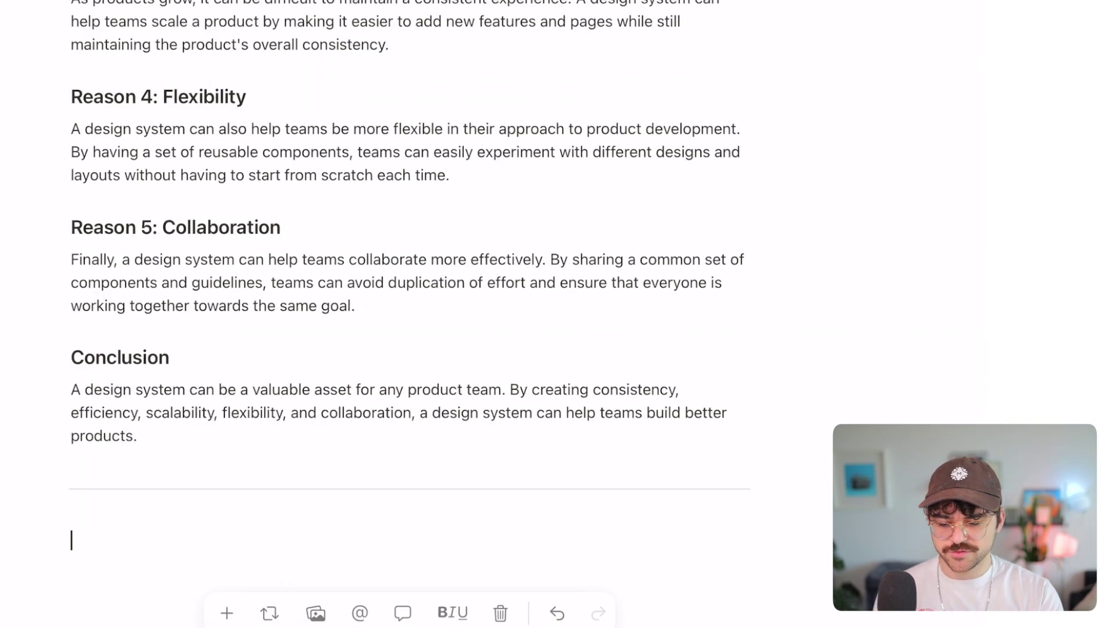
{"action": "type", "text": "/"}
{"action": "key", "text": "Down"}
{"action": "key", "text": "Down"}
{"action": "key", "text": "Down"}
{"action": "key", "text": "Down"}
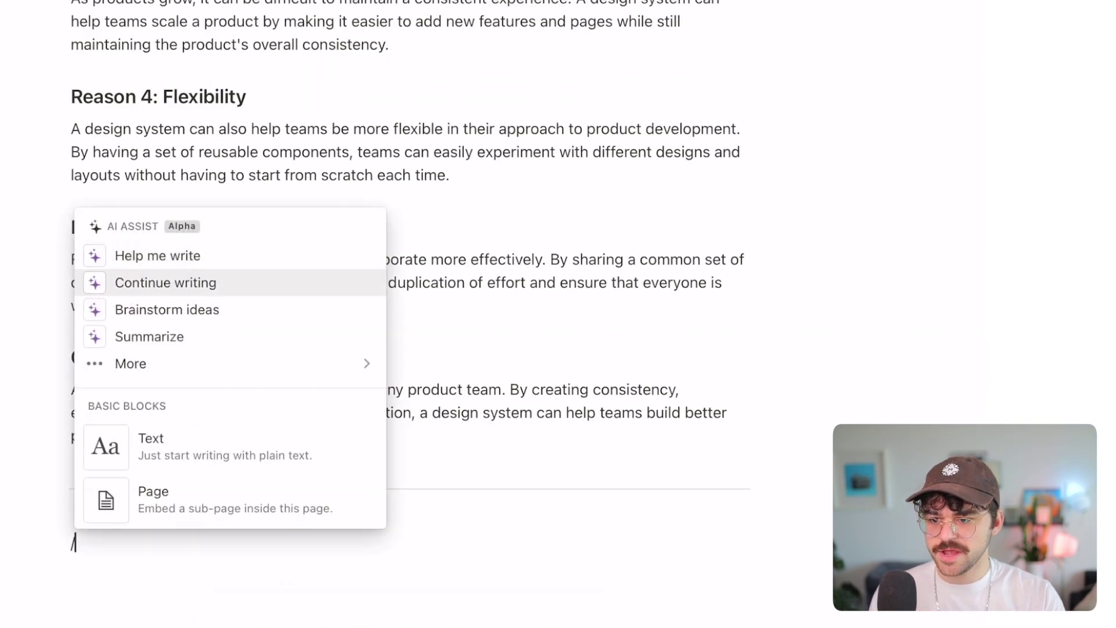
{"action": "key", "text": "Right"}
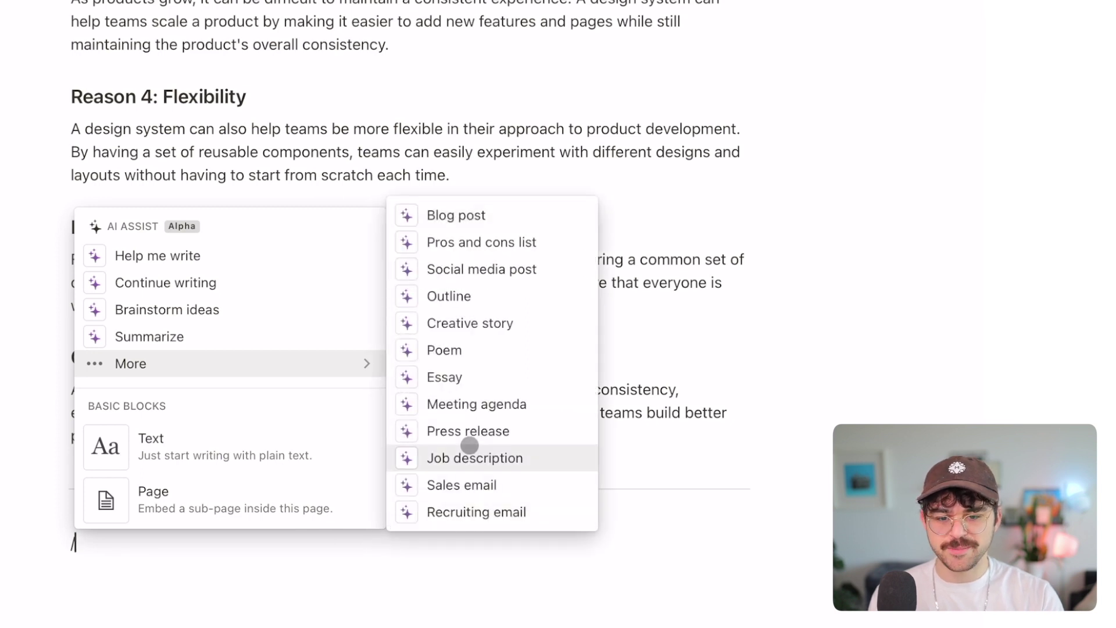
{"action": "left_click", "coordinate": [498, 404]}
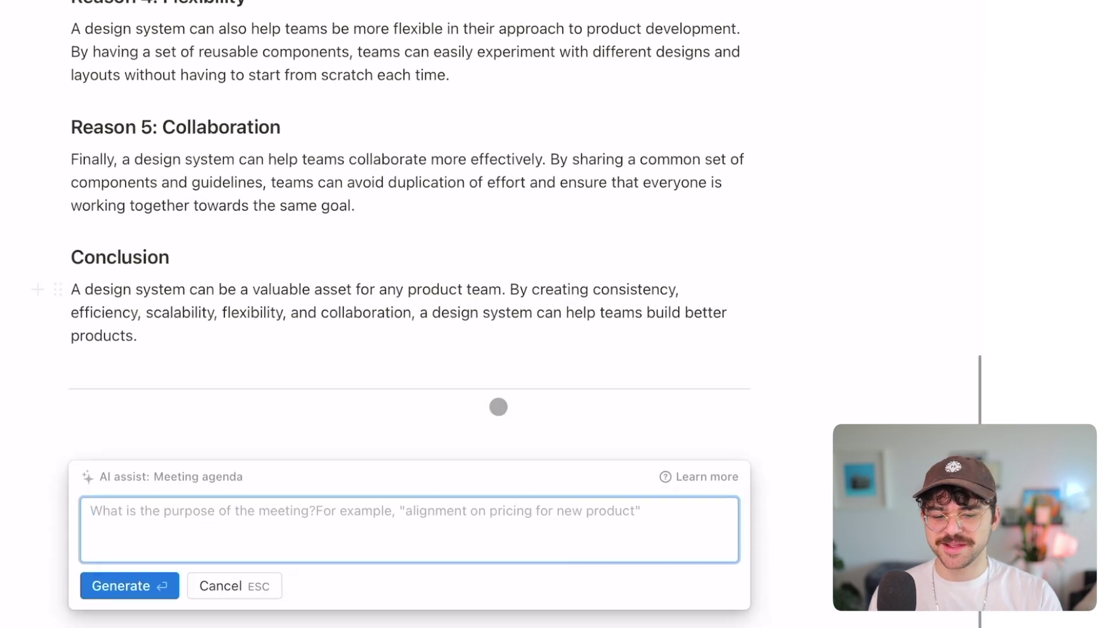
Generate an agenda on features prioritized for this quarter versus moved to the backlog.
{"action": "type", "text": "A"}
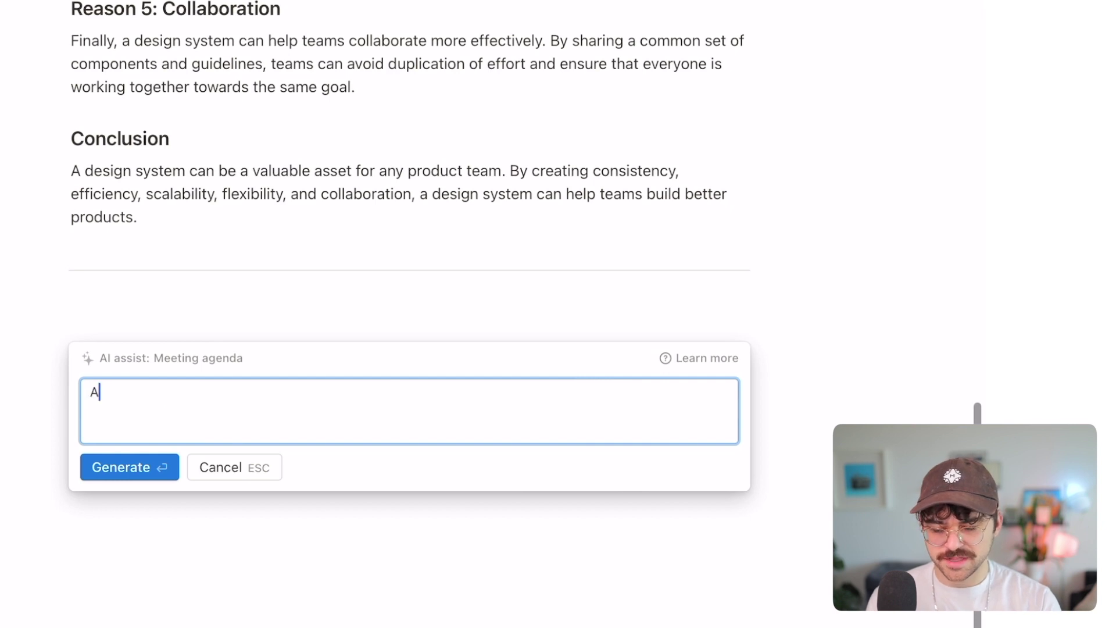
{"action": "type", "text": "lignment on which"}
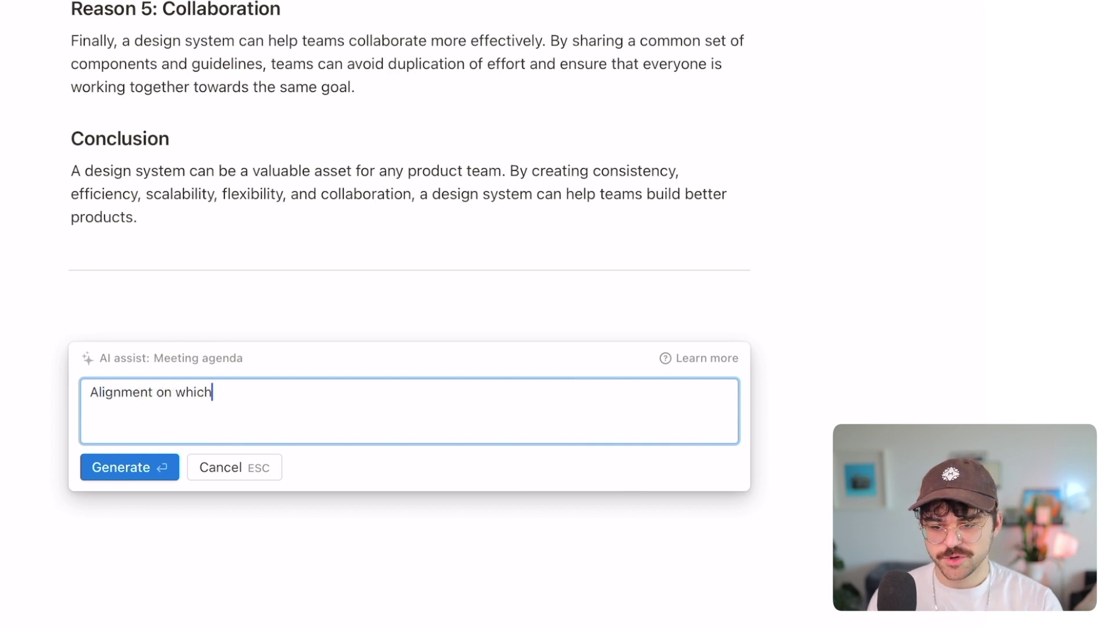
{"action": "type", "text": " features should be proti"}
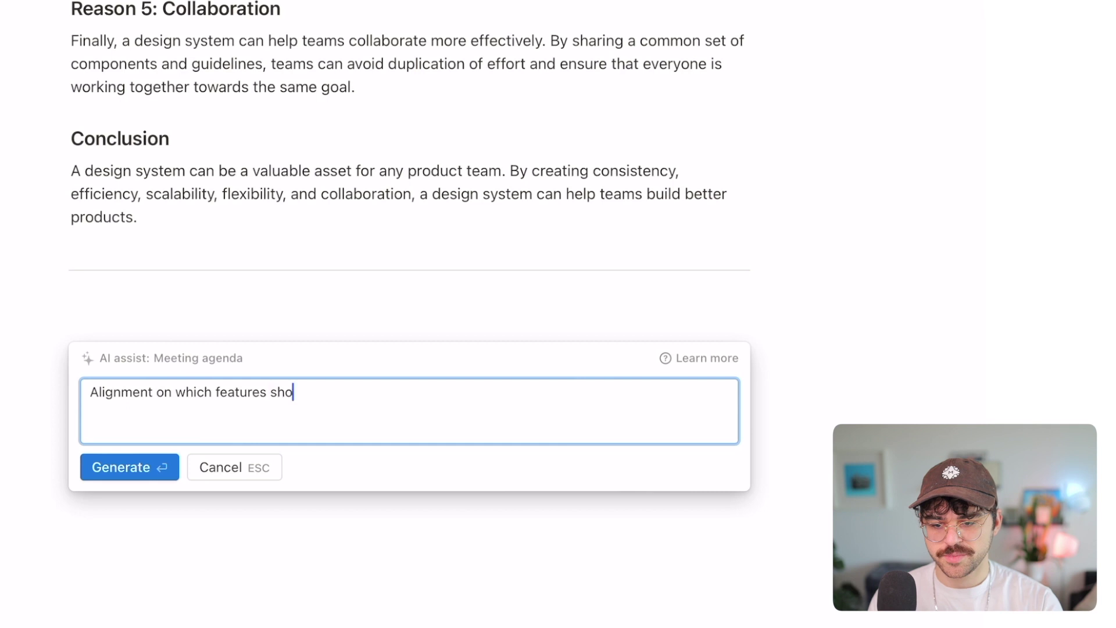
{"action": "key", "text": "BackSpace"}
{"action": "key", "text": "BackSpace"}
{"action": "type", "text": "ritized for this quarter, and wh"}
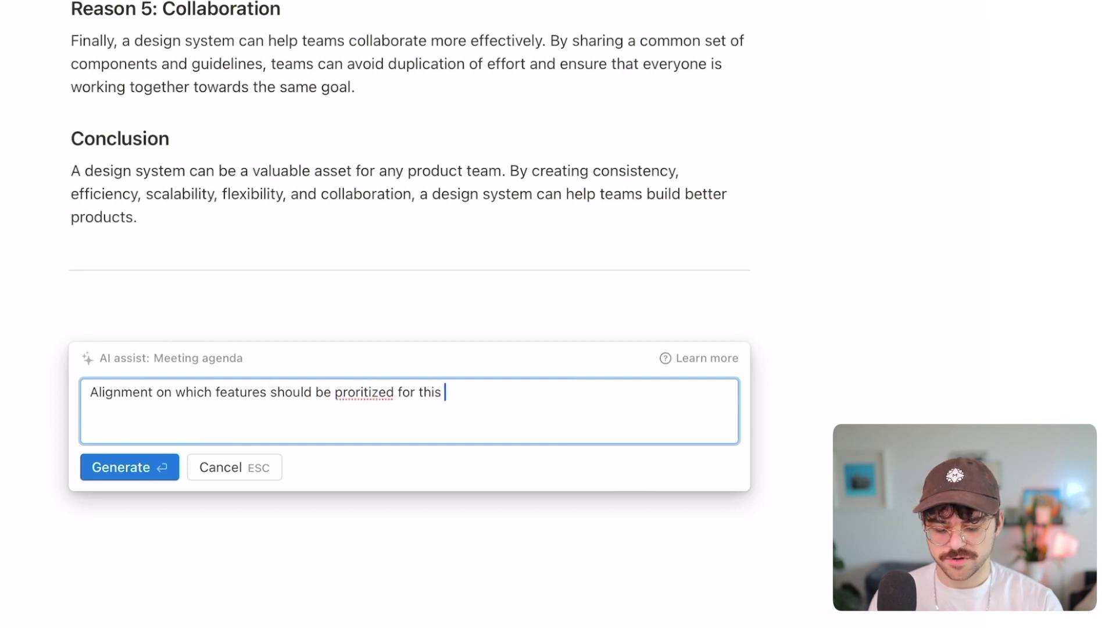
{"action": "type", "text": "ich features sho"}
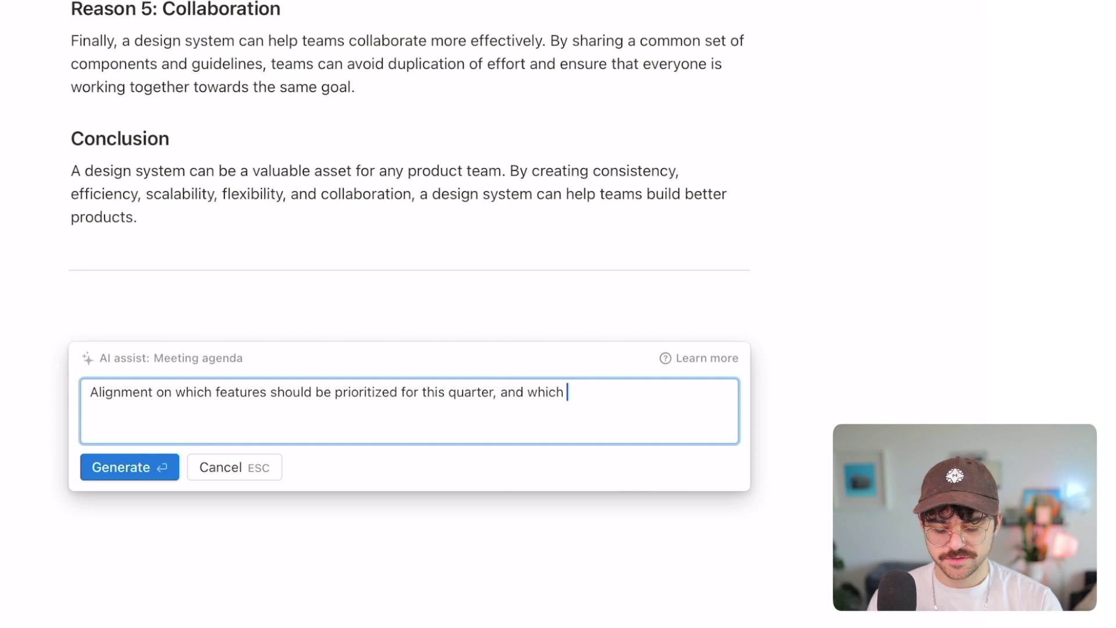
{"action": "type", "text": "uld be"}
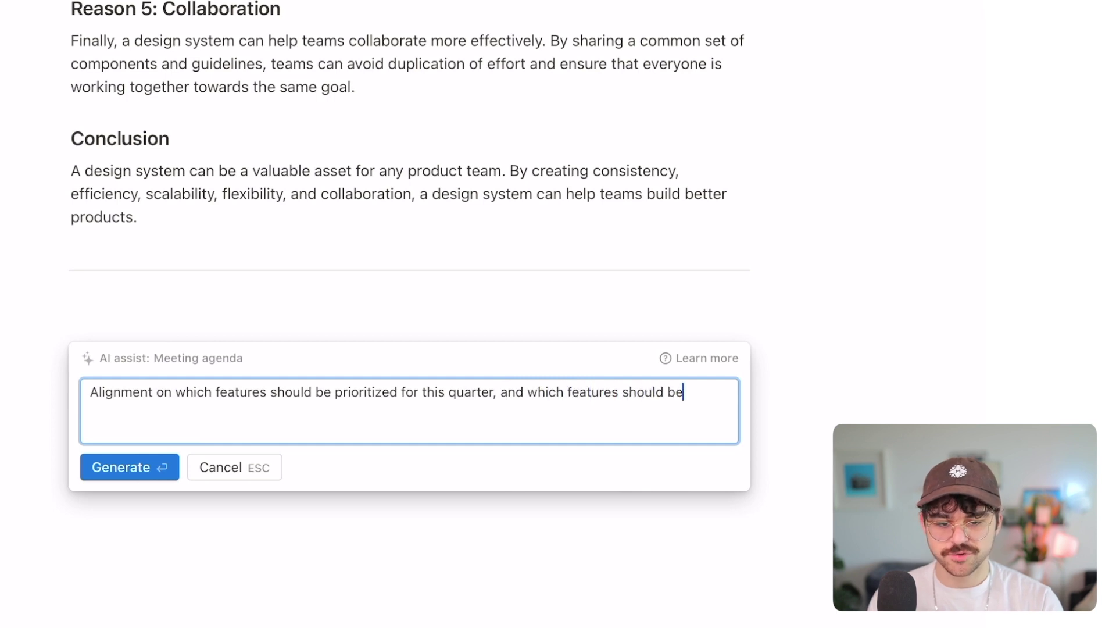
{"action": "type", "text": " moved to the backlog"}
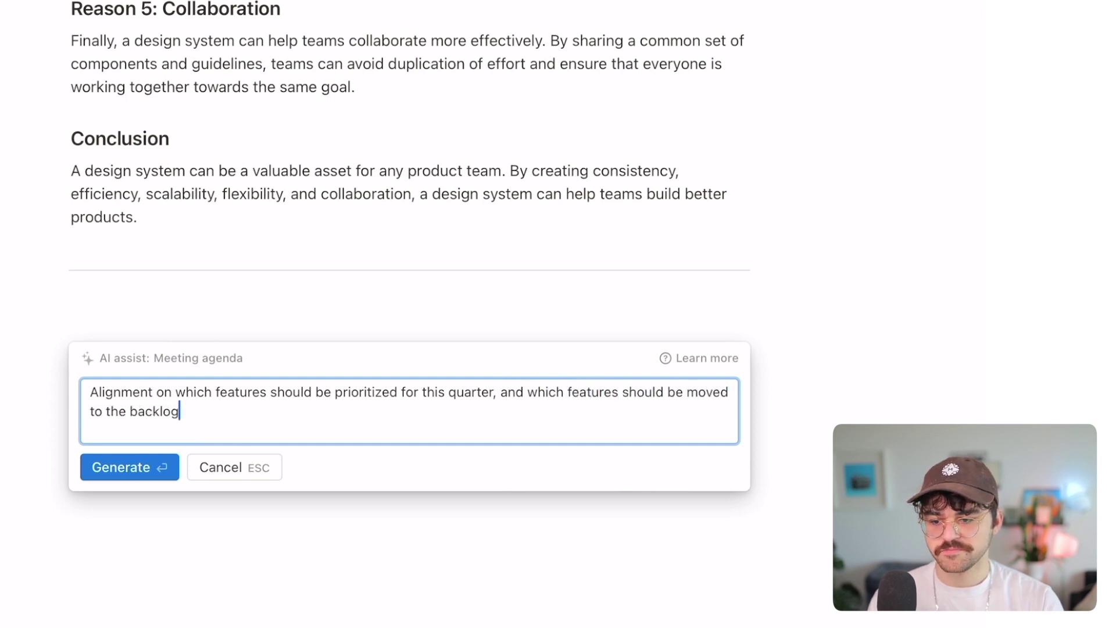
{"action": "key", "text": "Return"}
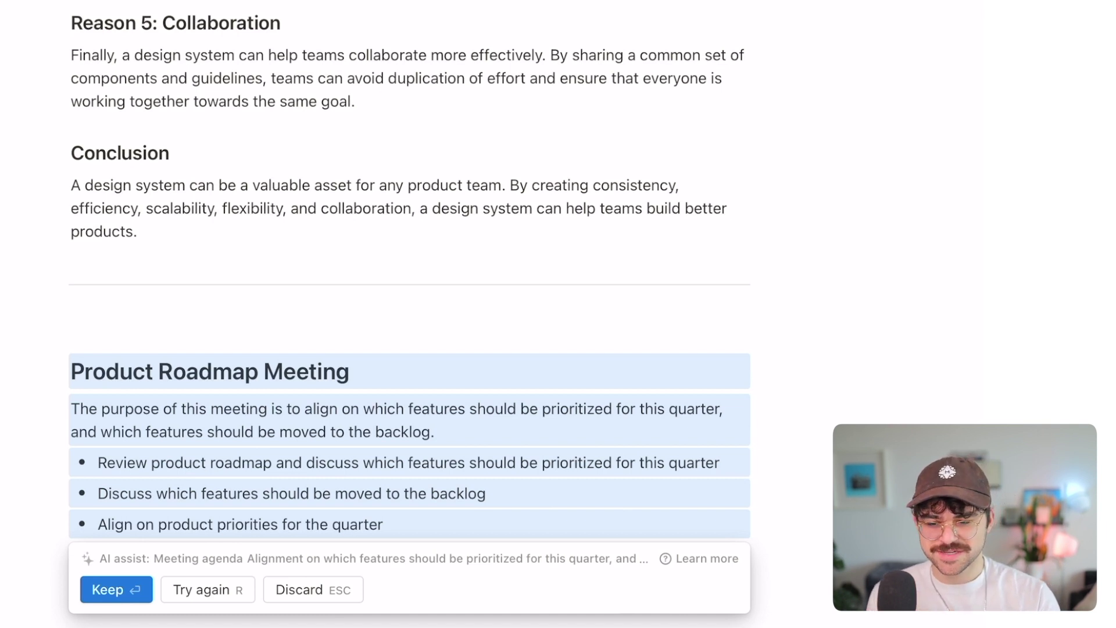
Reword the agenda prompt to 'features we should prioritize… we should move to the backlog' and rewrite.
{"action": "left_click", "coordinate": [332, 558]}
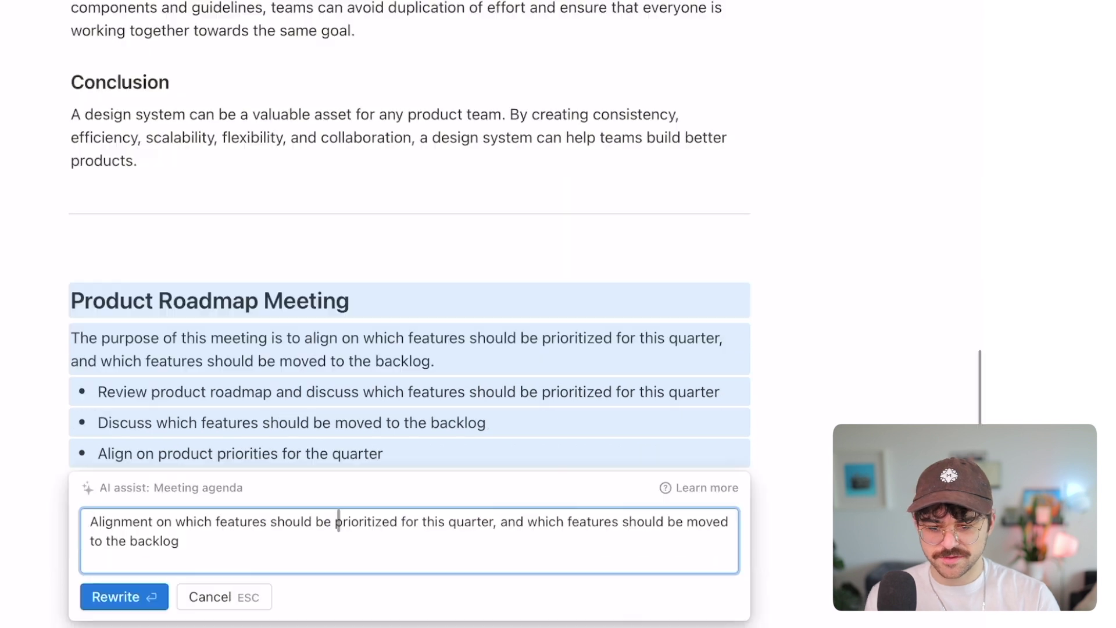
{"action": "key", "text": "BackSpace"}
{"action": "key", "text": "BackSpace"}
{"action": "key", "text": "BackSpace"}
{"action": "key", "text": "BackSpace"}
{"action": "key", "text": "BackSpace"}
{"action": "key", "text": "BackSpace"}
{"action": "key", "text": "BackSpace"}
{"action": "key", "text": "BackSpace"}
{"action": "key", "text": "BackSpace"}
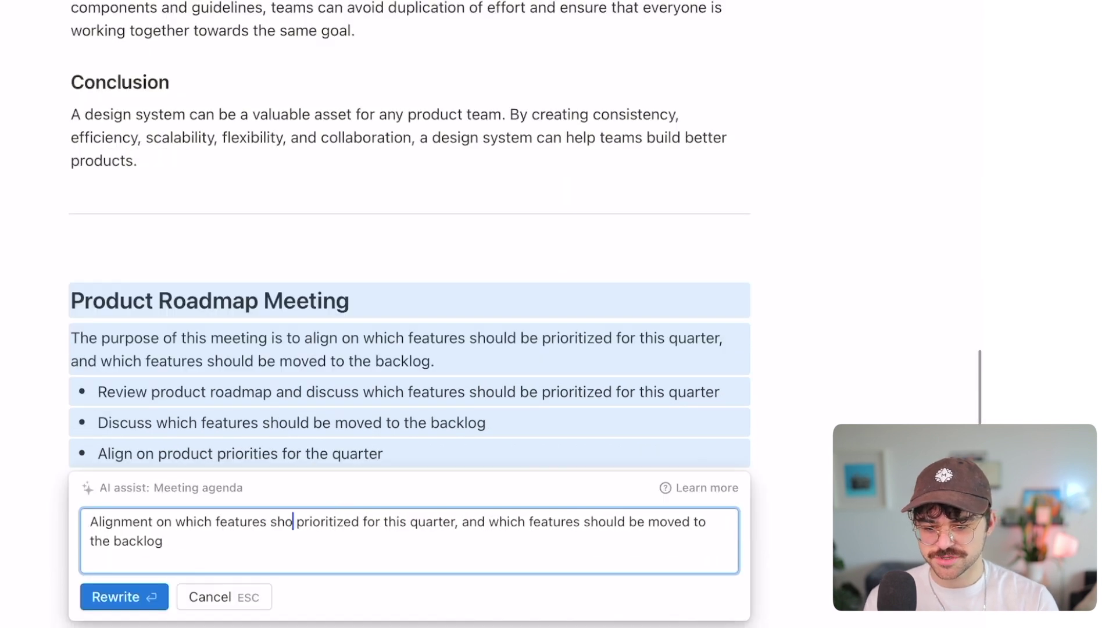
{"action": "type", "text": "we should"}
{"action": "key", "text": "Right"}
{"action": "key", "text": "Right"}
{"action": "key", "text": "Right"}
{"action": "key", "text": "Right"}
{"action": "key", "text": "Right"}
{"action": "key", "text": "Right"}
{"action": "key", "text": "Right"}
{"action": "key", "text": "Right"}
{"action": "key", "text": "Right"}
{"action": "key", "text": "Right"}
{"action": "key", "text": "Right"}
{"action": "key", "text": "Right"}
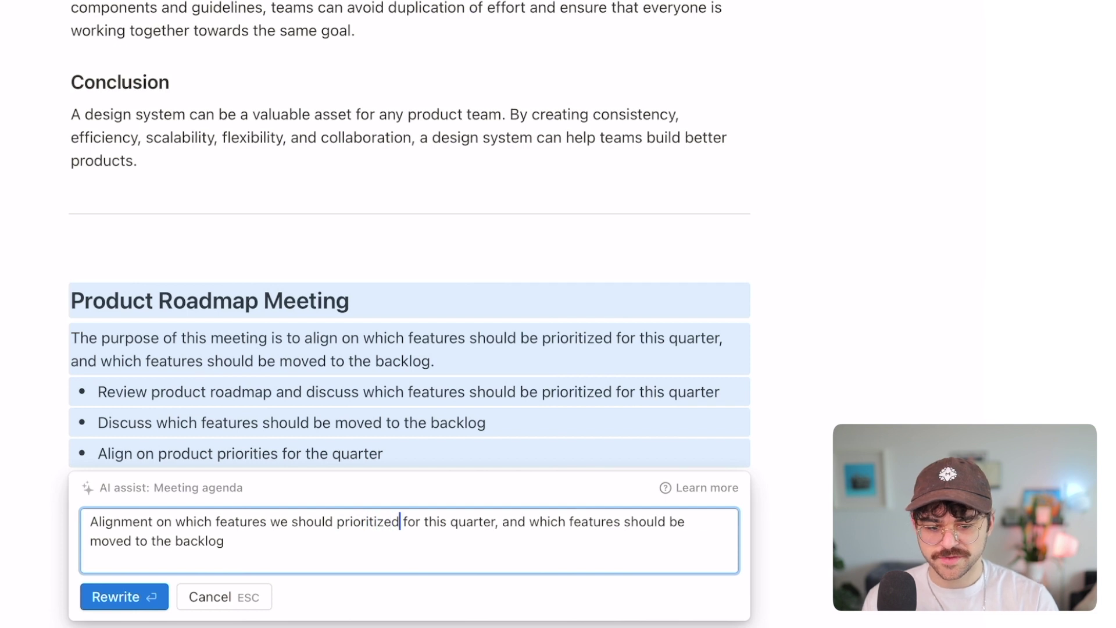
{"action": "key", "text": "BackSpace"}
{"action": "left_click", "coordinate": [618, 522]}
{"action": "type", "text": "we"}
{"action": "key", "text": "Right"}
{"action": "key", "text": "Right"}
{"action": "key", "text": "Right"}
{"action": "key", "text": "Right"}
{"action": "key", "text": "Right"}
{"action": "key", "text": "Right"}
{"action": "key", "text": "Right"}
{"action": "key", "text": "Right"}
{"action": "key", "text": "Right"}
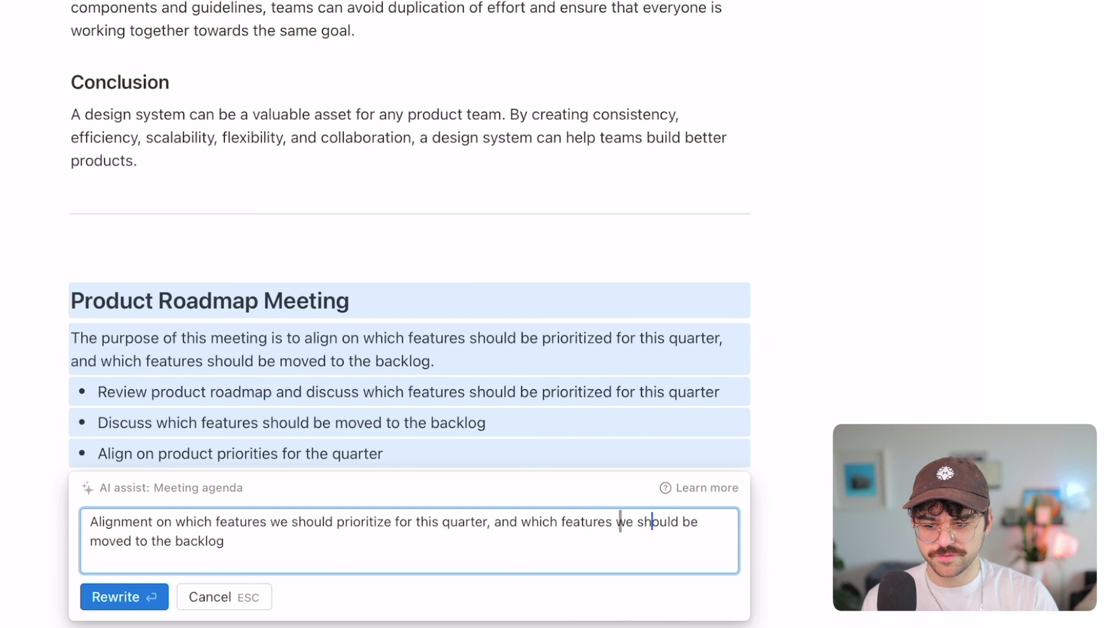
{"action": "key", "text": "BackSpace"}
{"action": "key", "text": "BackSpace"}
{"action": "key", "text": "BackSpace"}
{"action": "key", "text": "Right"}
{"action": "key", "text": "Right"}
{"action": "key", "text": "Right"}
{"action": "key", "text": "Right"}
{"action": "key", "text": "Right"}
{"action": "key", "text": "Right"}
{"action": "key", "text": "BackSpace"}
{"action": "key", "text": "Return"}
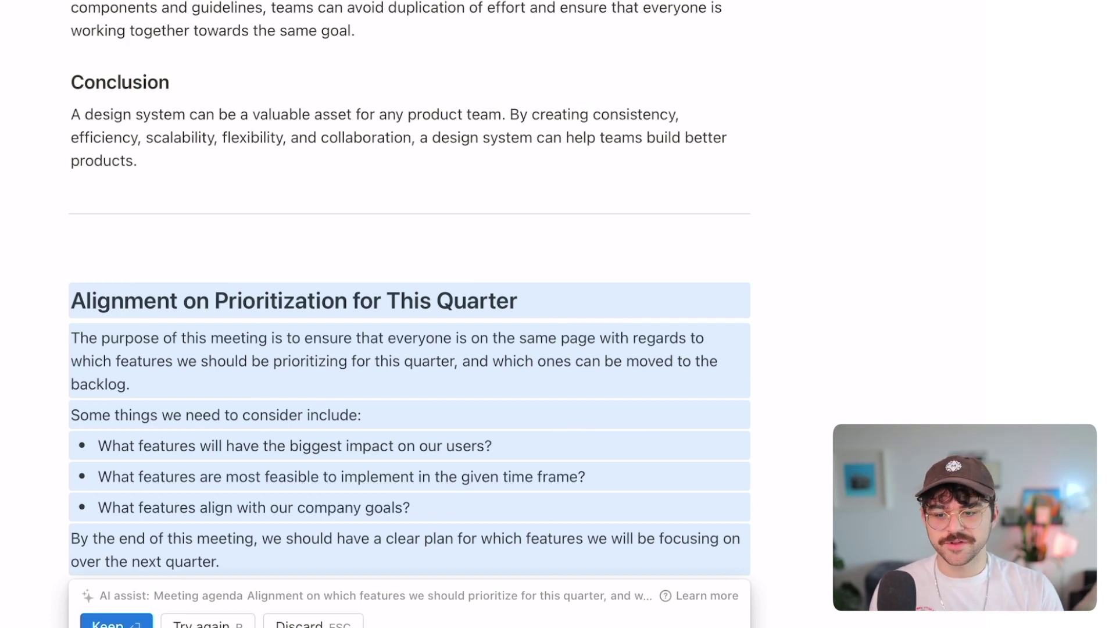
Keep the rewritten agenda and add an empty line beneath it.
{"action": "scroll", "coordinate": [416, 314], "scroll_direction": "down", "scroll_amount": 1}
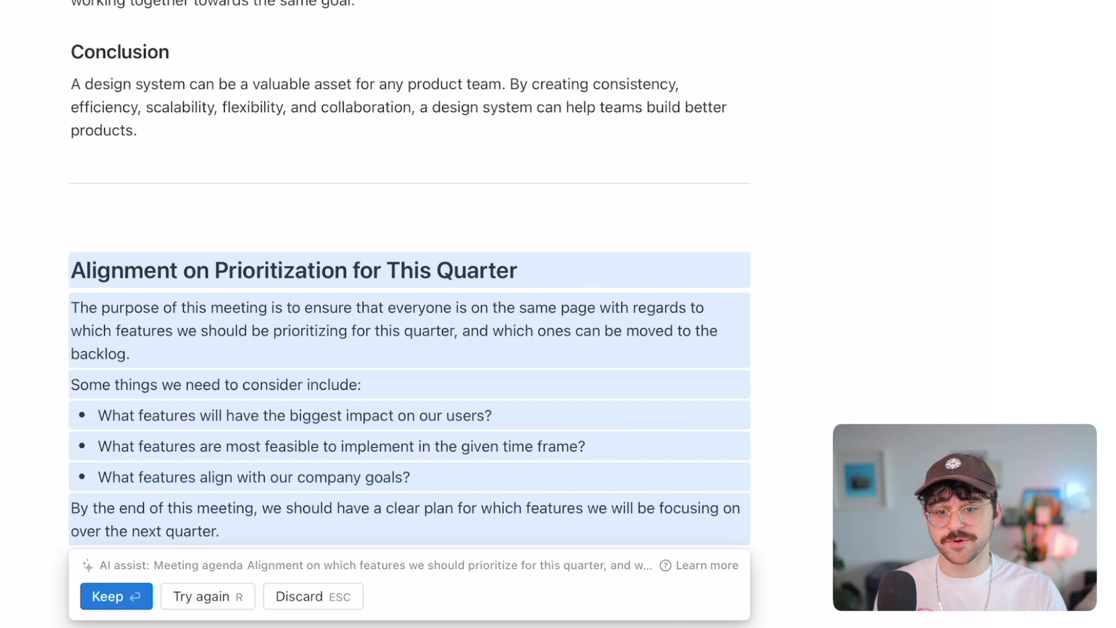
{"action": "key", "text": "Return"}
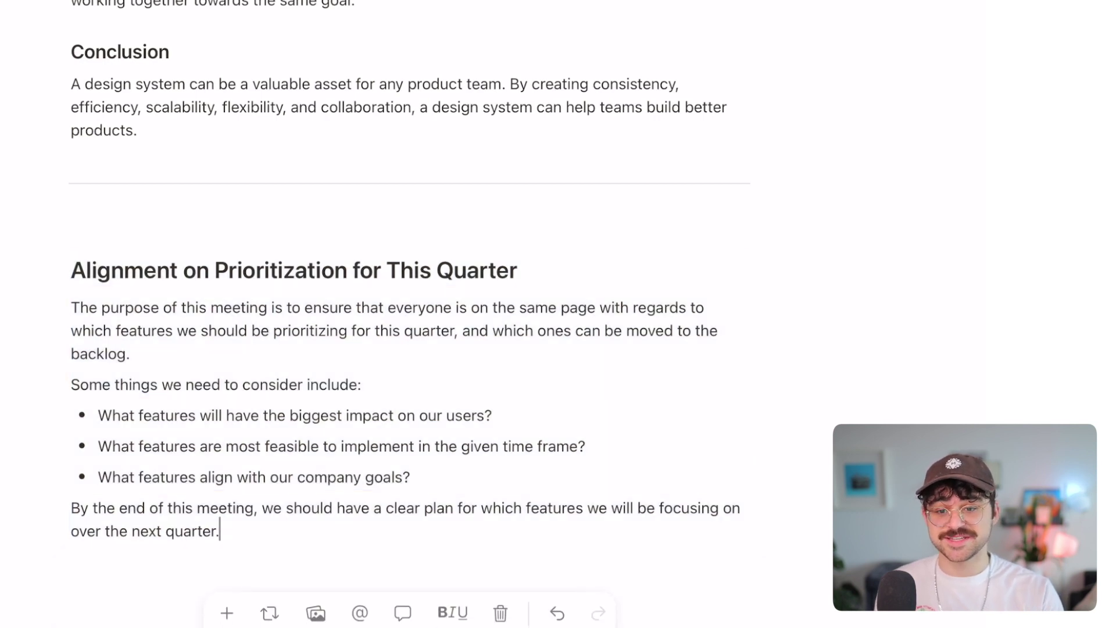
{"action": "scroll", "coordinate": [769, 347], "scroll_direction": "down", "scroll_amount": 1}
{"action": "scroll", "coordinate": [313, 377], "scroll_direction": "down", "scroll_amount": 1}
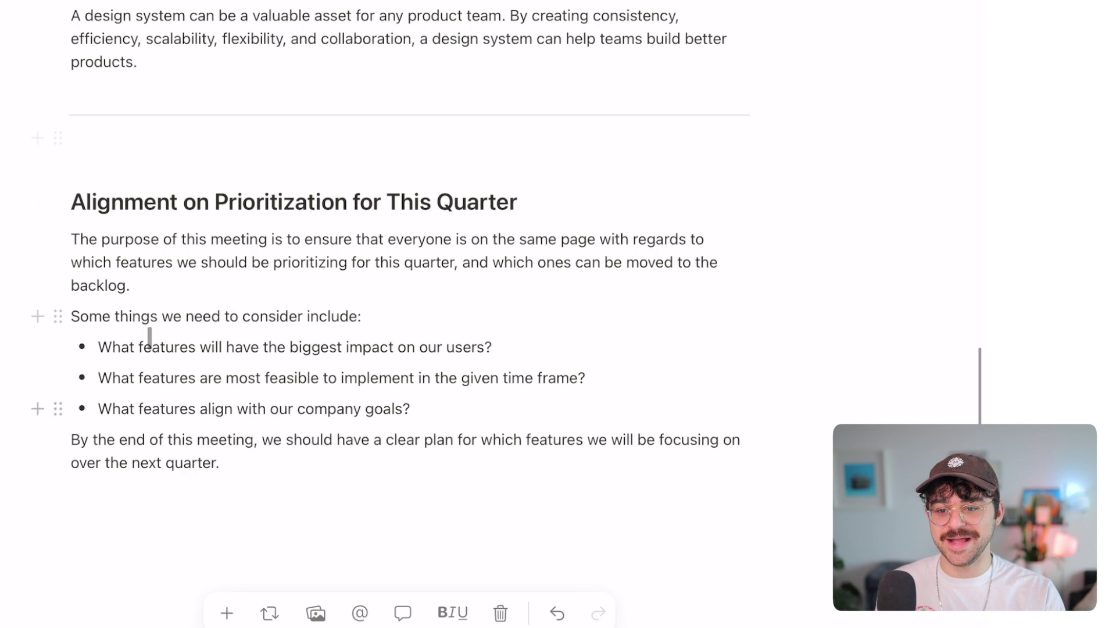
{"action": "left_click", "coordinate": [133, 512]}
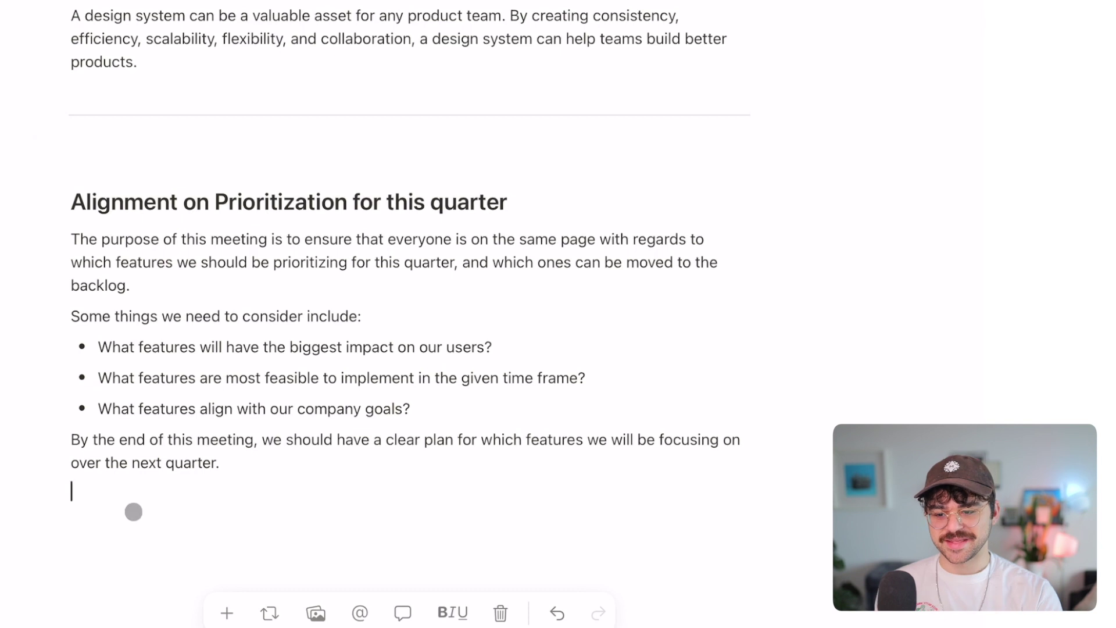
{"action": "key", "text": "Return"}
Insert a divider with --- and choose the AI Essay template.
{"action": "type", "text": "-"}
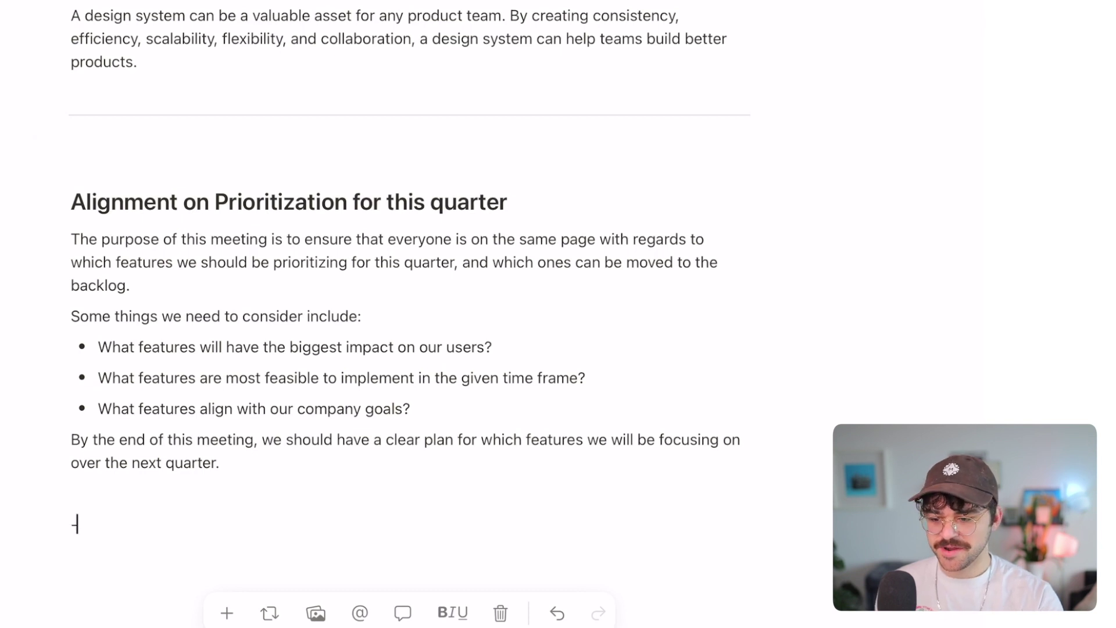
{"action": "type", "text": "--/"}
{"action": "key", "text": "Down"}
{"action": "key", "text": "Down"}
{"action": "key", "text": "Down"}
{"action": "key", "text": "Down"}
{"action": "key", "text": "Down"}
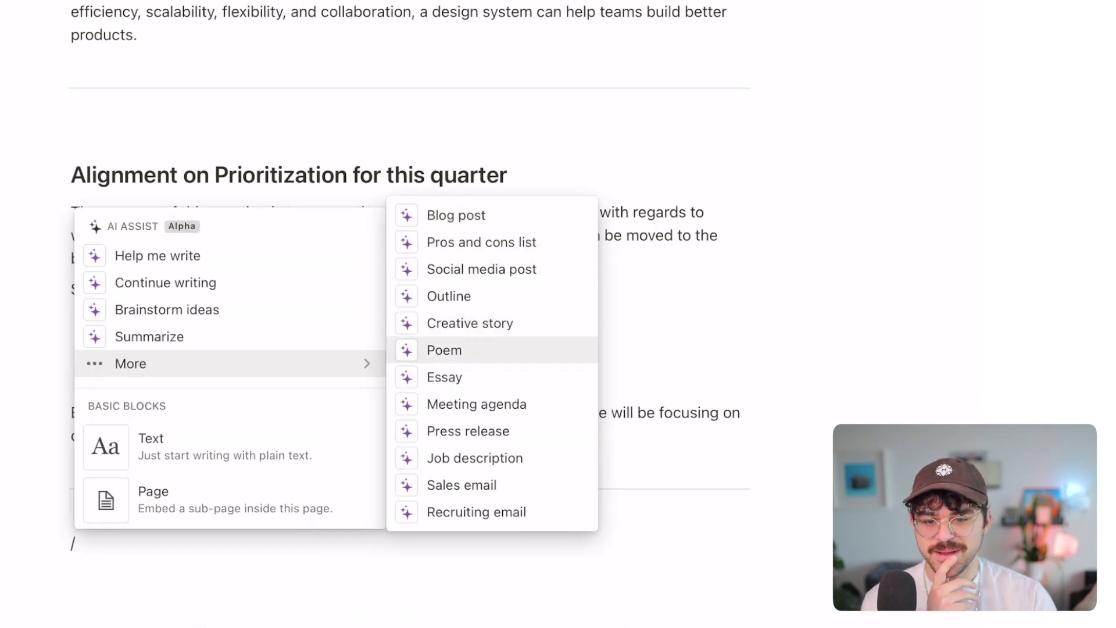
{"action": "key", "text": "Down"}
{"action": "key", "text": "Down"}
{"action": "key", "text": "Up"}
{"action": "key", "text": "Return"}
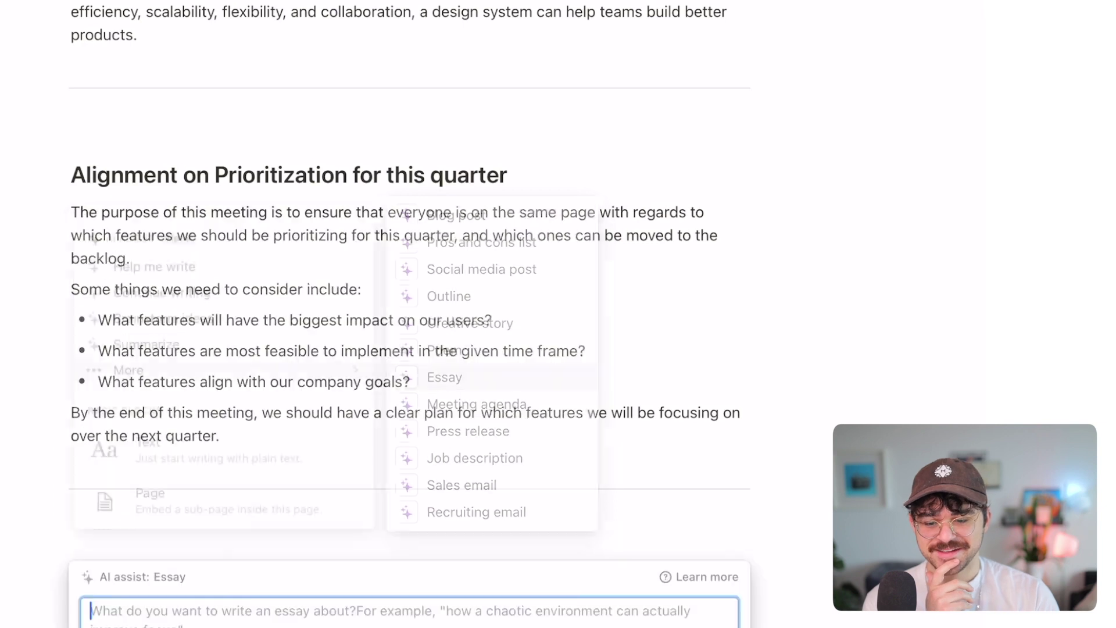
Generate and keep an essay on 'Why working from coffee shops can help boost your productivity'.
{"action": "scroll", "coordinate": [133, 511], "scroll_direction": "down", "scroll_amount": 3}
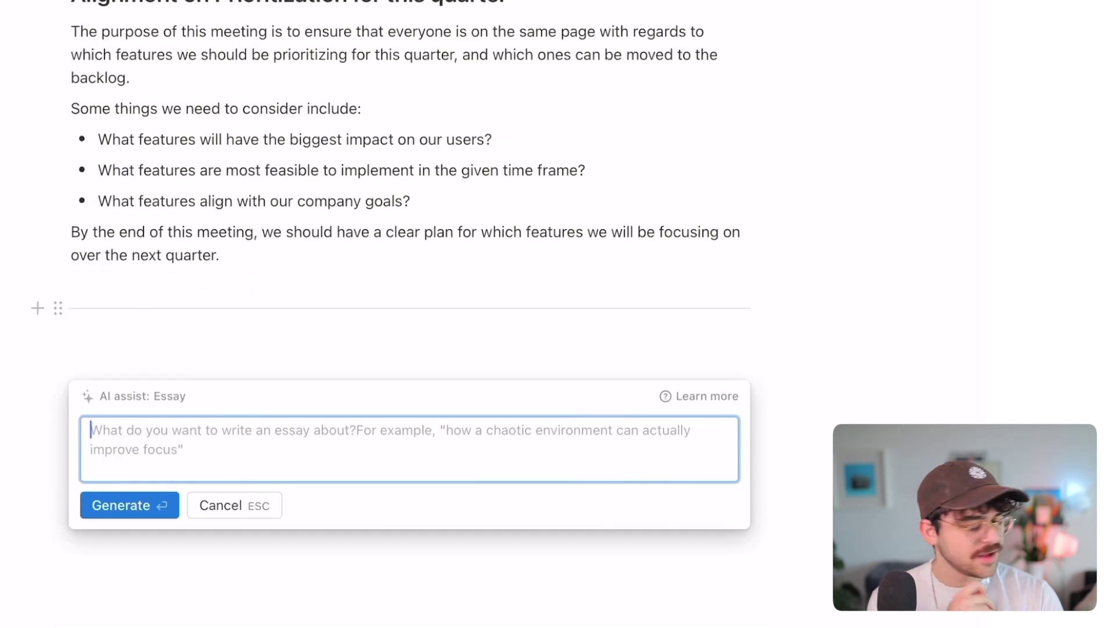
{"action": "type", "text": "Why "}
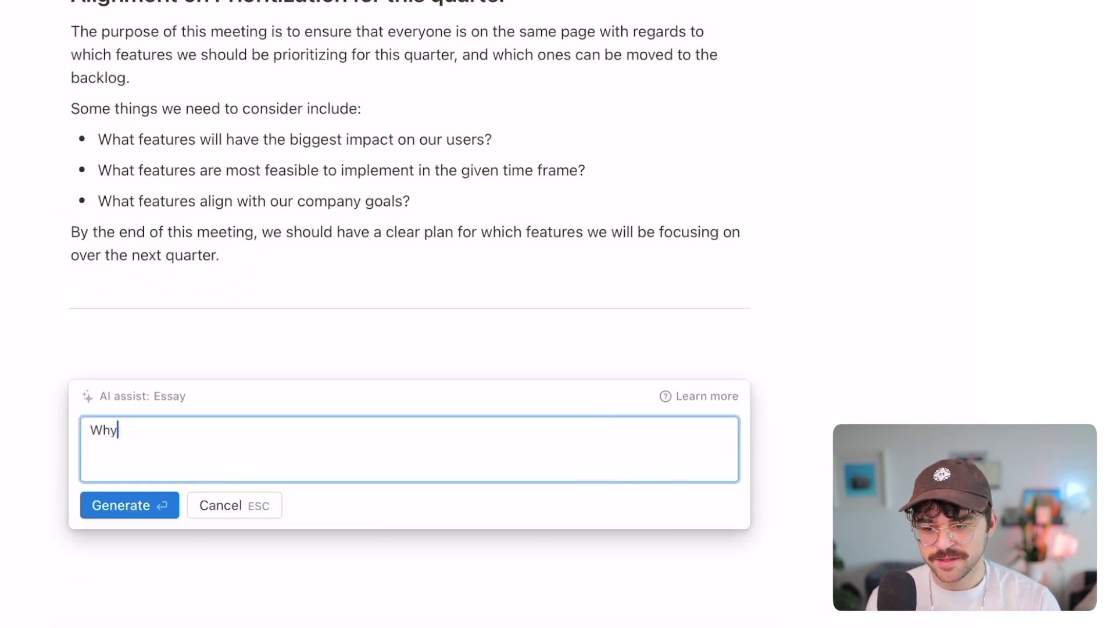
{"action": "type", "text": "working from "}
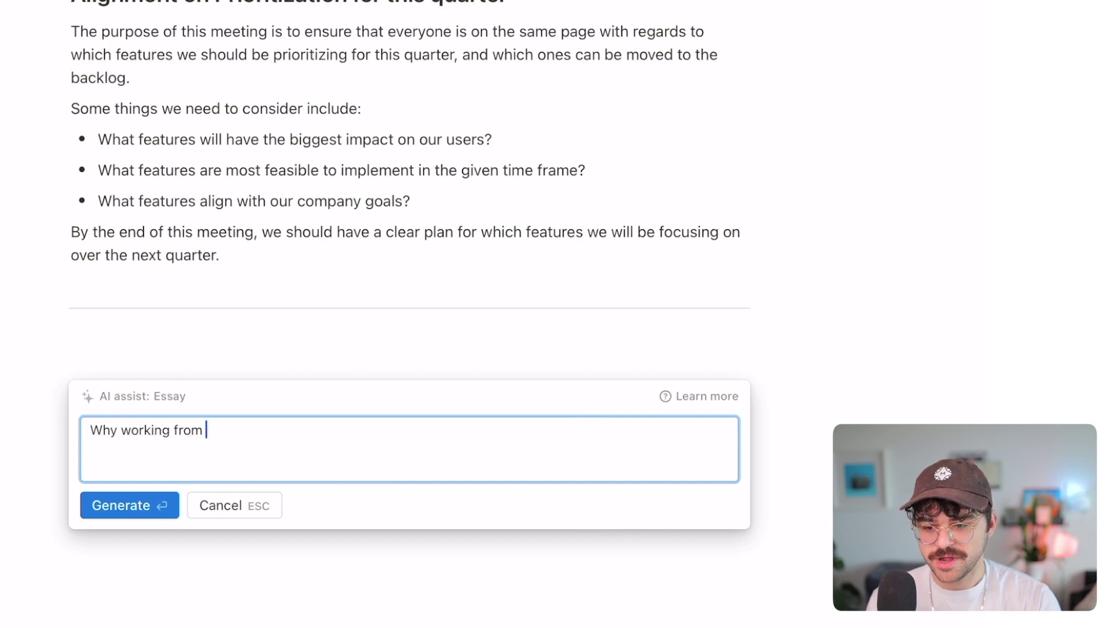
{"action": "type", "text": "coffee shops "}
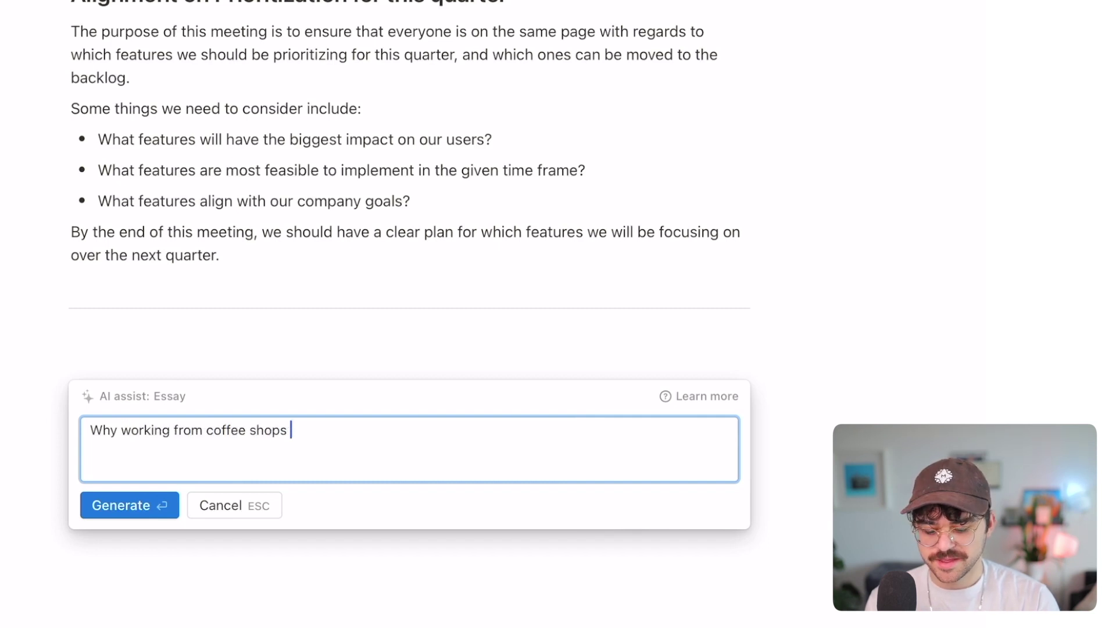
{"action": "type", "text": "can help boost your pro"}
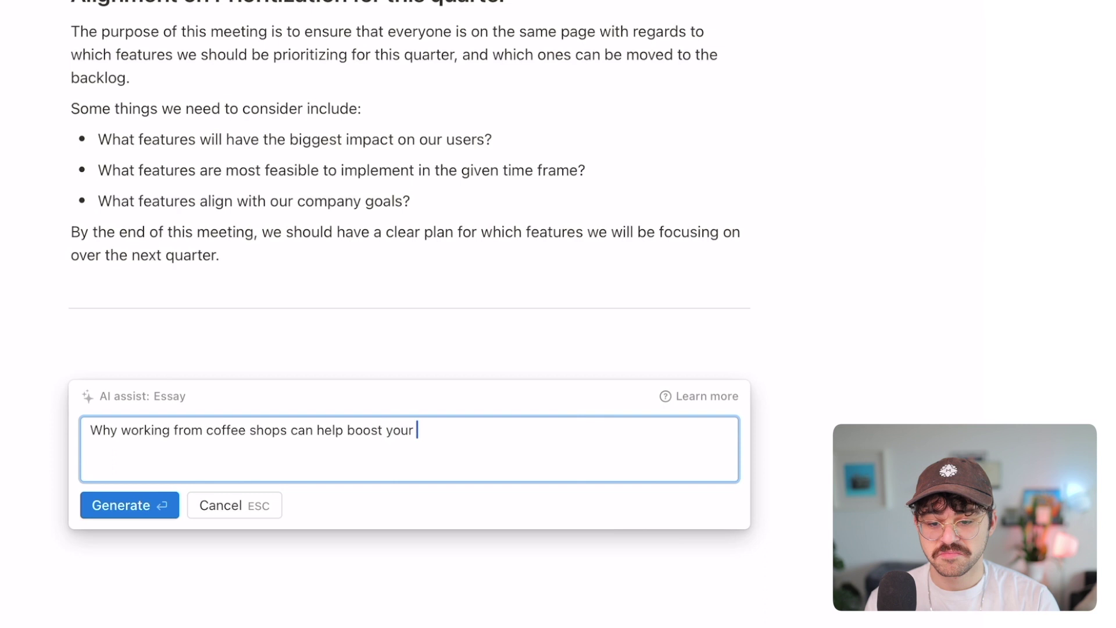
{"action": "type", "text": "ductivity"}
{"action": "key", "text": "Return"}
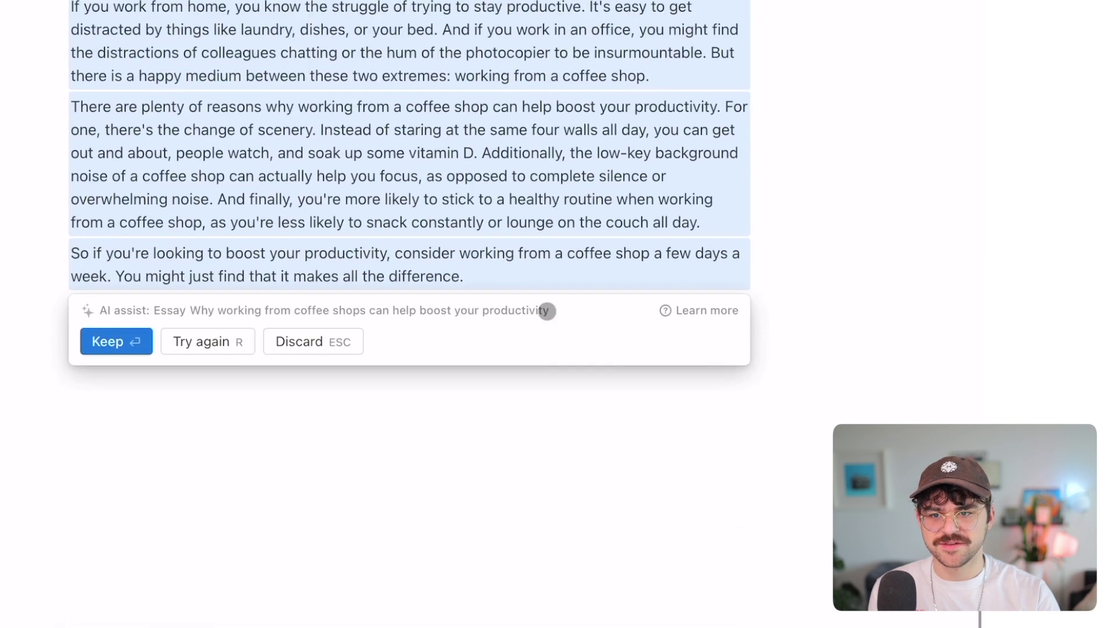
{"action": "key", "text": "Return"}
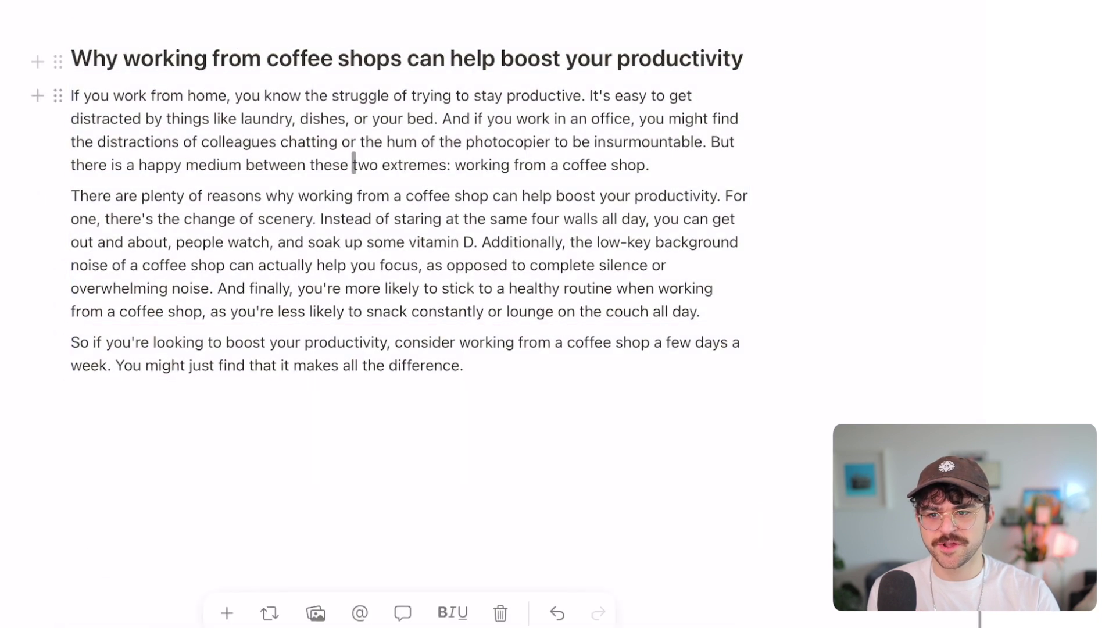
{"action": "scroll", "coordinate": [377, 238], "scroll_direction": "up", "scroll_amount": 1}
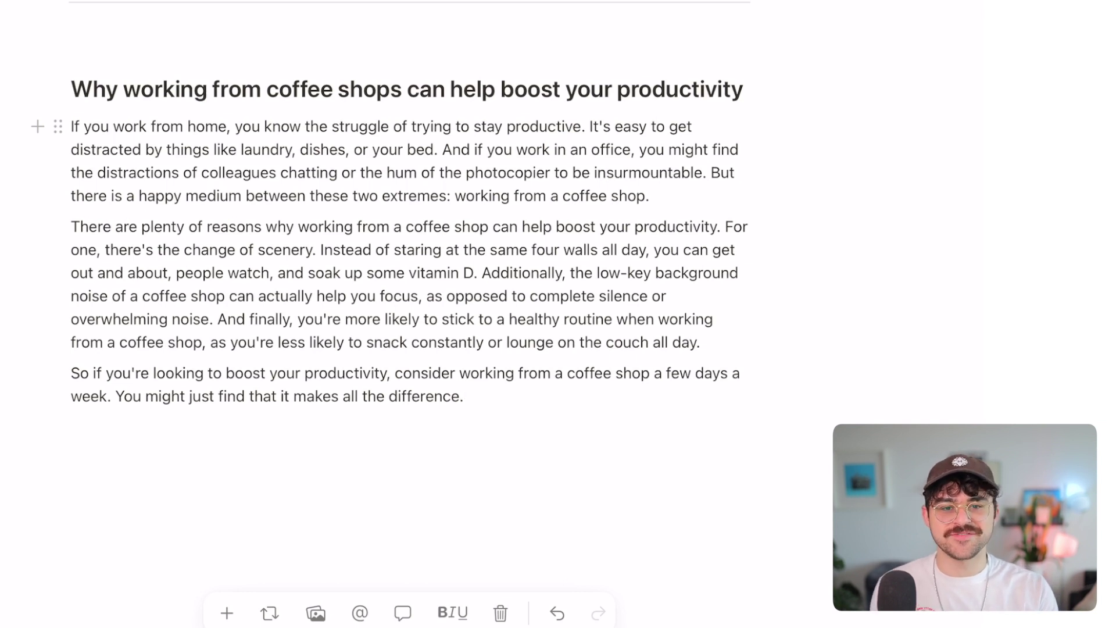
{"action": "scroll", "coordinate": [407, 291], "scroll_direction": "up", "scroll_amount": 1}
{"action": "left_click", "coordinate": [605, 208]}
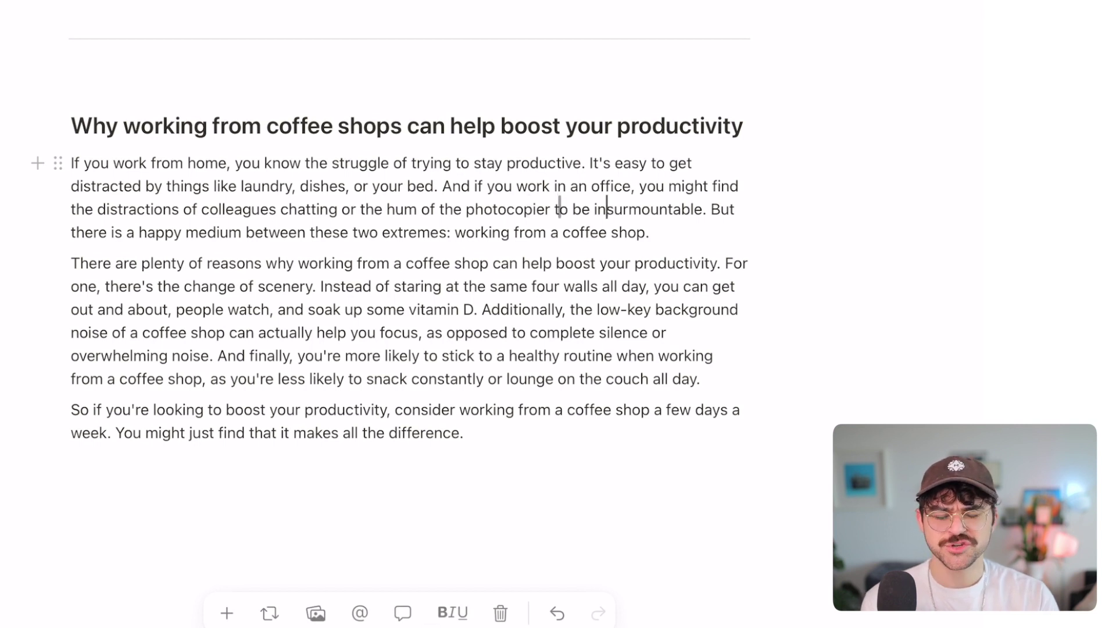
{"action": "left_click", "coordinate": [666, 241]}
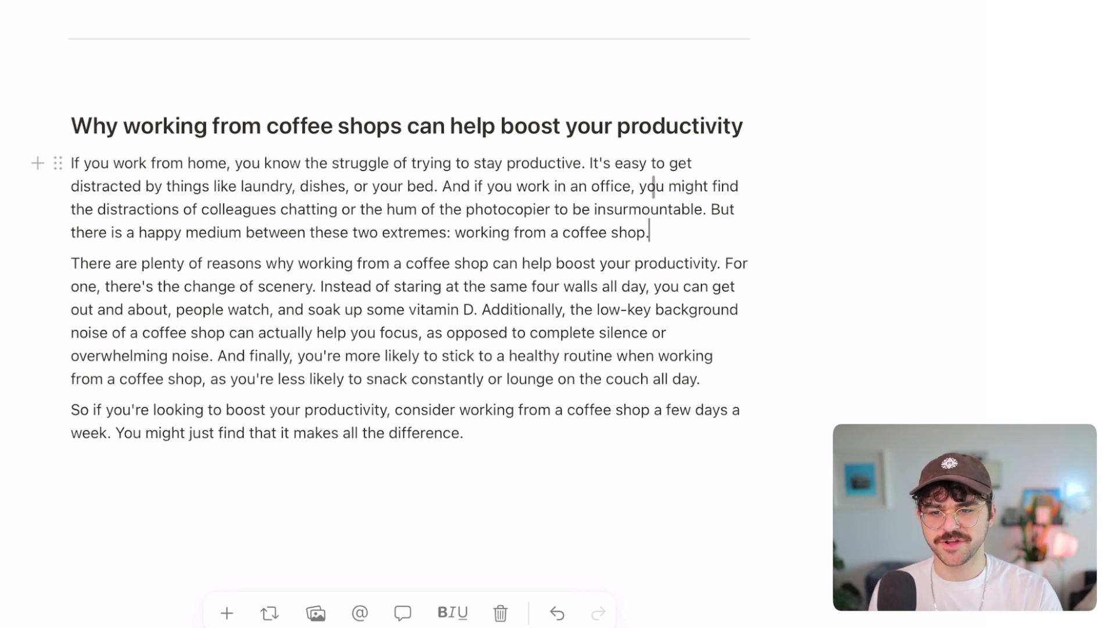
{"action": "left_click_drag", "start_coordinate": [593, 210], "coordinate": [441, 205]}
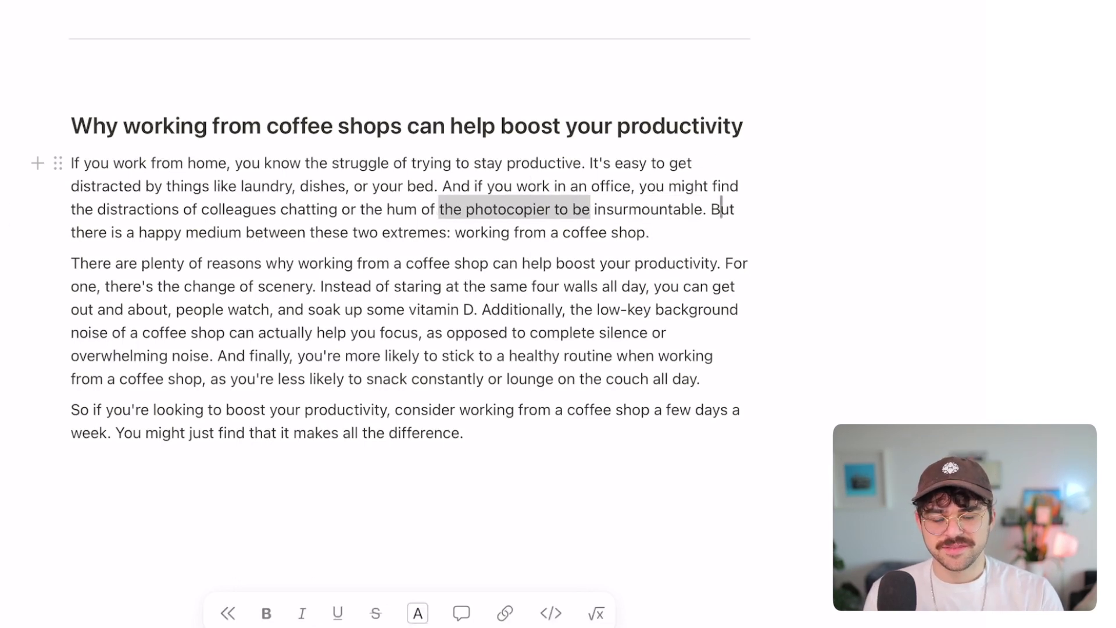
{"action": "left_click", "coordinate": [682, 209]}
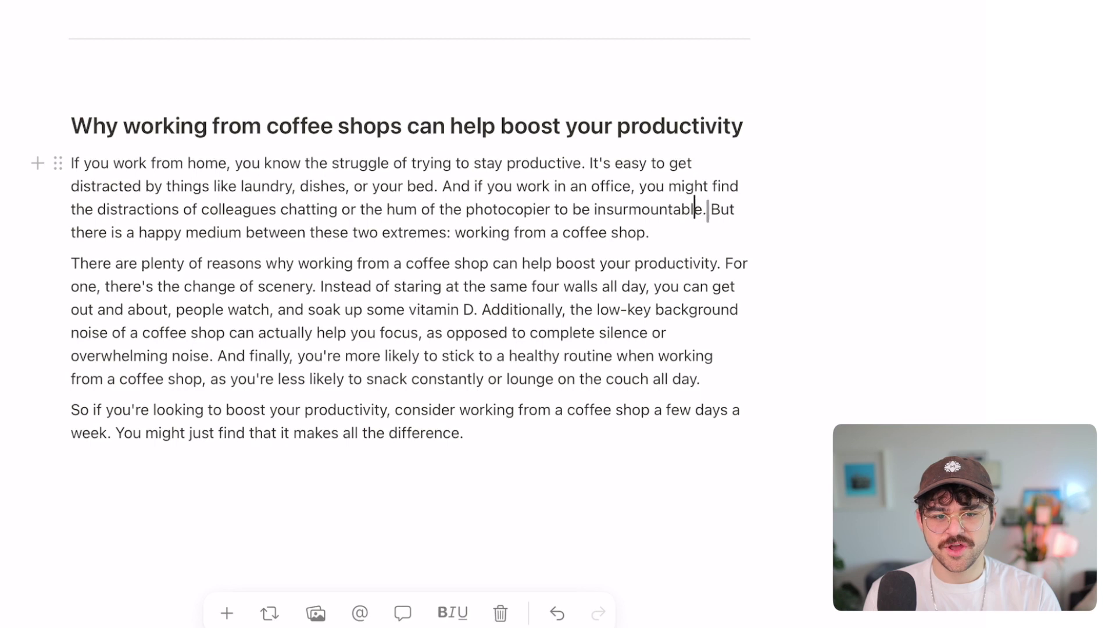
{"action": "left_click_drag", "start_coordinate": [281, 209], "coordinate": [406, 208]}
{"action": "left_click", "coordinate": [506, 208]}
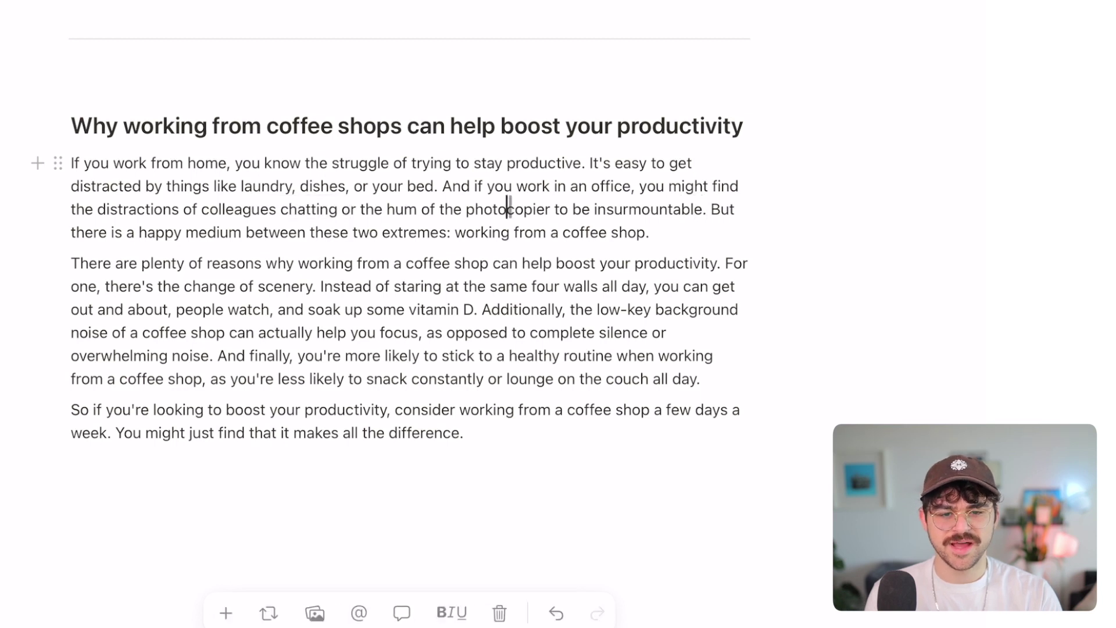
{"action": "left_click", "coordinate": [694, 232]}
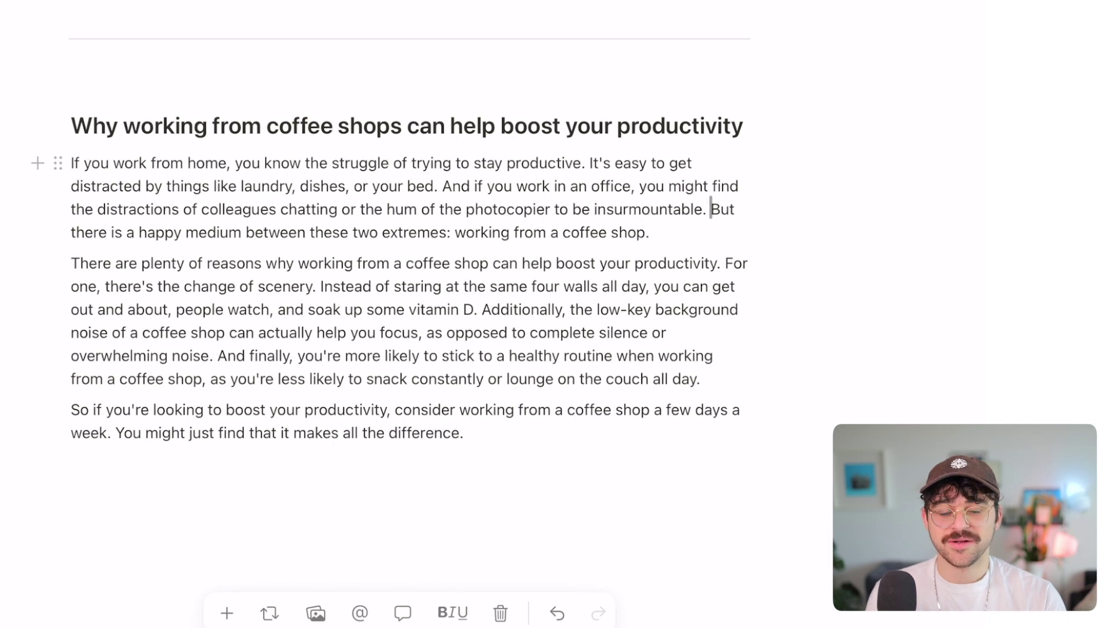
{"action": "left_click_drag", "start_coordinate": [651, 232], "coordinate": [627, 232]}
{"action": "left_click", "coordinate": [670, 230]}
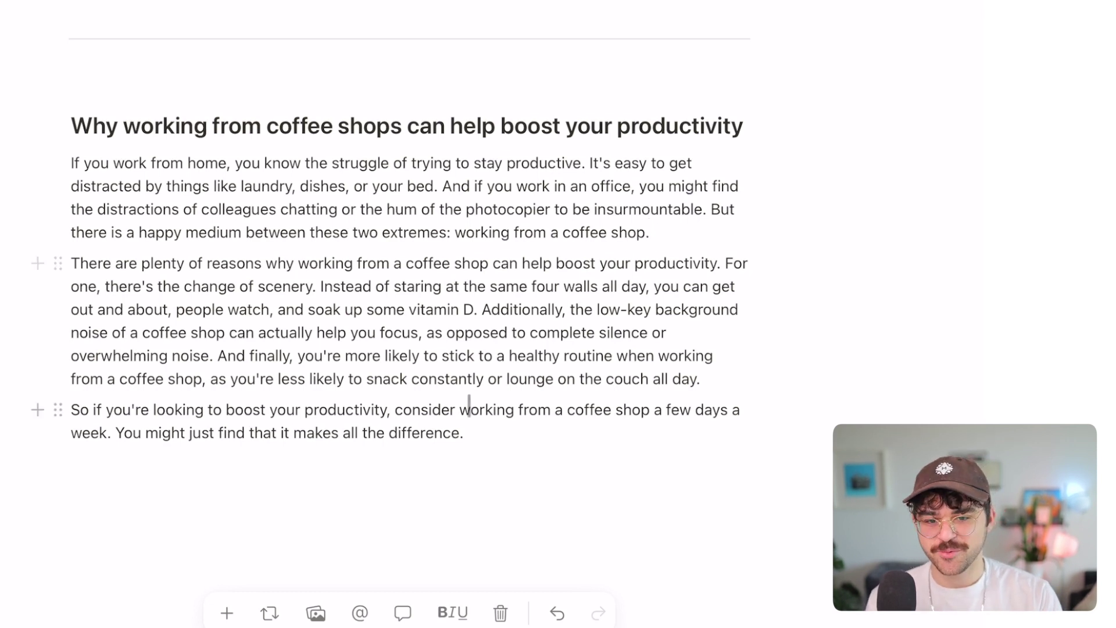
{"action": "double_click", "coordinate": [668, 232]}
{"action": "left_click_drag", "start_coordinate": [668, 232], "coordinate": [75, 163]}
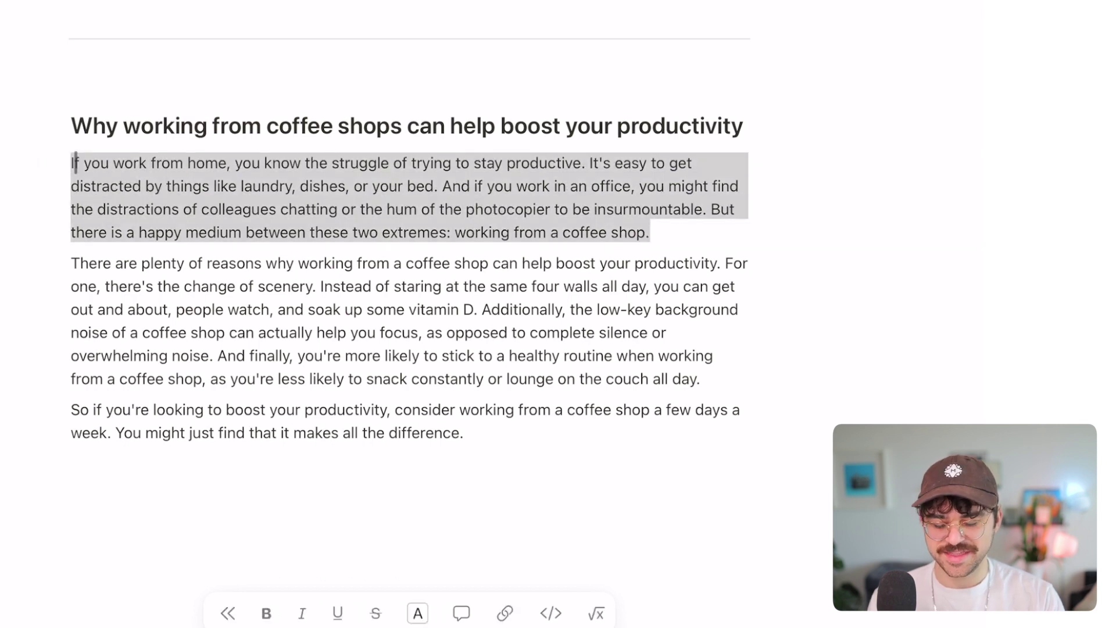
{"action": "key", "text": "super+Tab"}
{"action": "key", "text": "super+l"}
{"action": "key", "text": "super+v"}
{"action": "key", "text": "Return"}
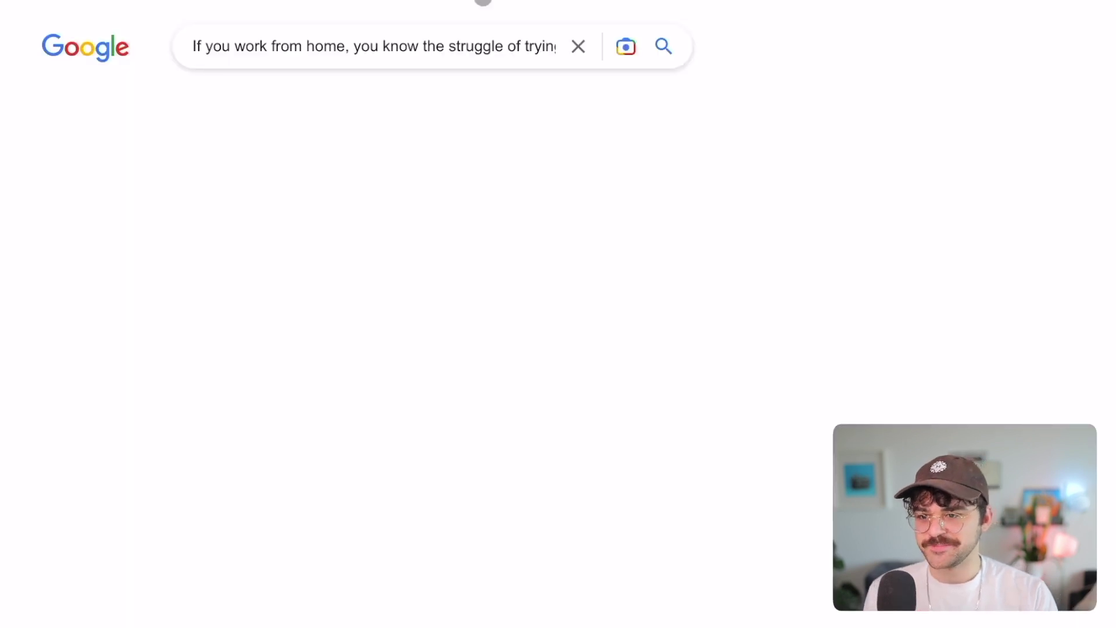
{"action": "scroll", "coordinate": [550, 448], "scroll_direction": "down", "scroll_amount": 10}
{"action": "scroll", "coordinate": [550, 448], "scroll_direction": "down", "scroll_amount": 8}
{"action": "scroll", "coordinate": [550, 449], "scroll_direction": "up", "scroll_amount": 14}
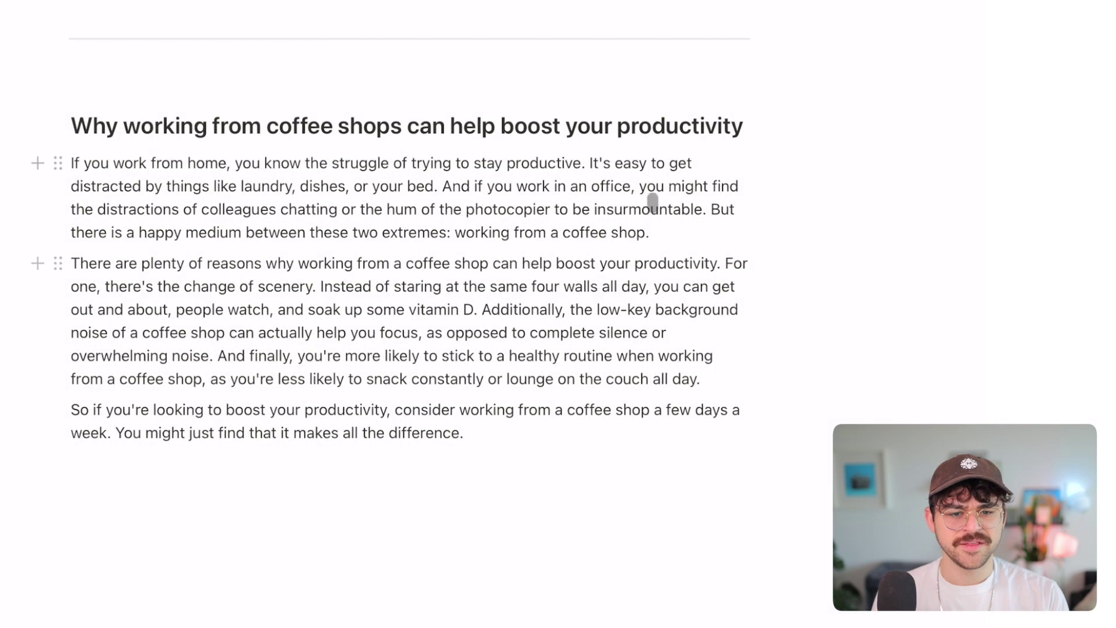
{"action": "left_click", "coordinate": [665, 233]}
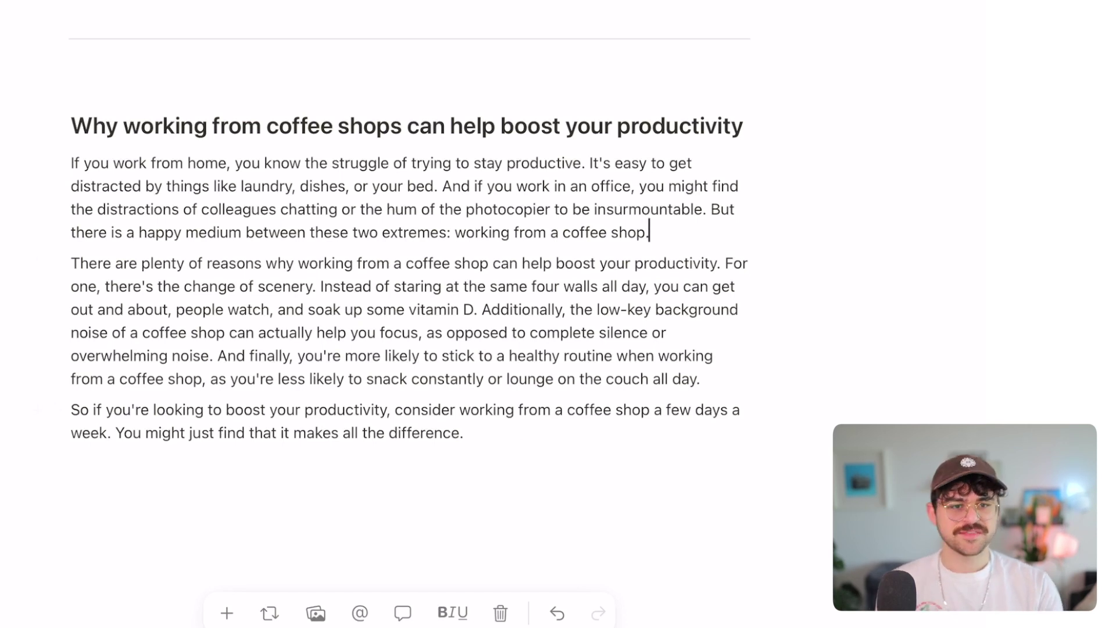
{"action": "scroll", "coordinate": [762, 140], "scroll_direction": "up", "scroll_amount": 2}
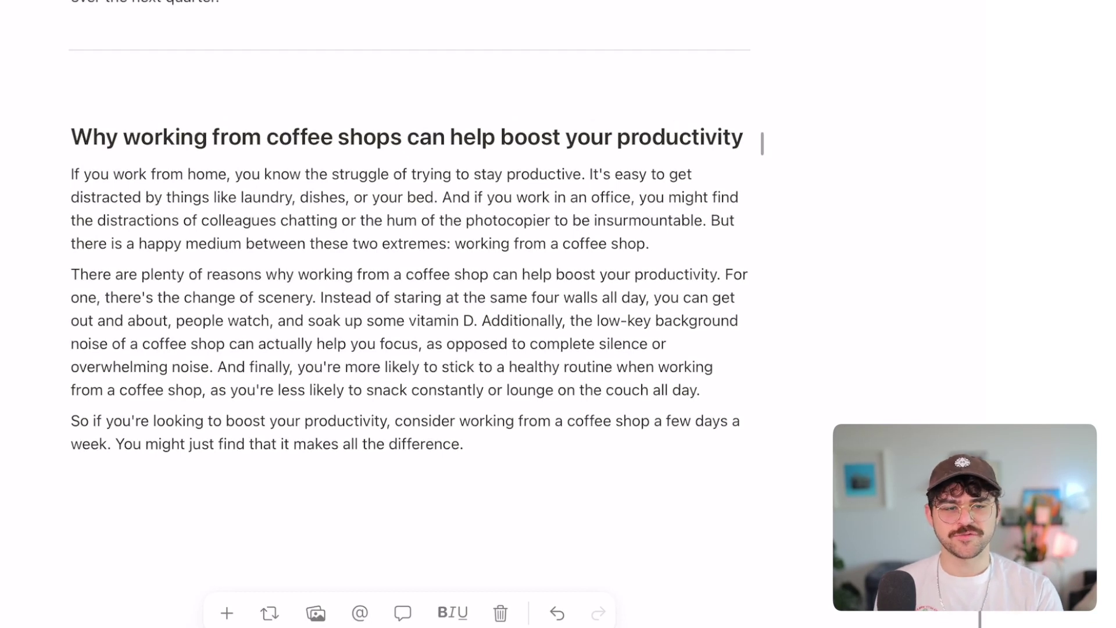
{"action": "scroll", "coordinate": [762, 143], "scroll_direction": "up", "scroll_amount": 8}
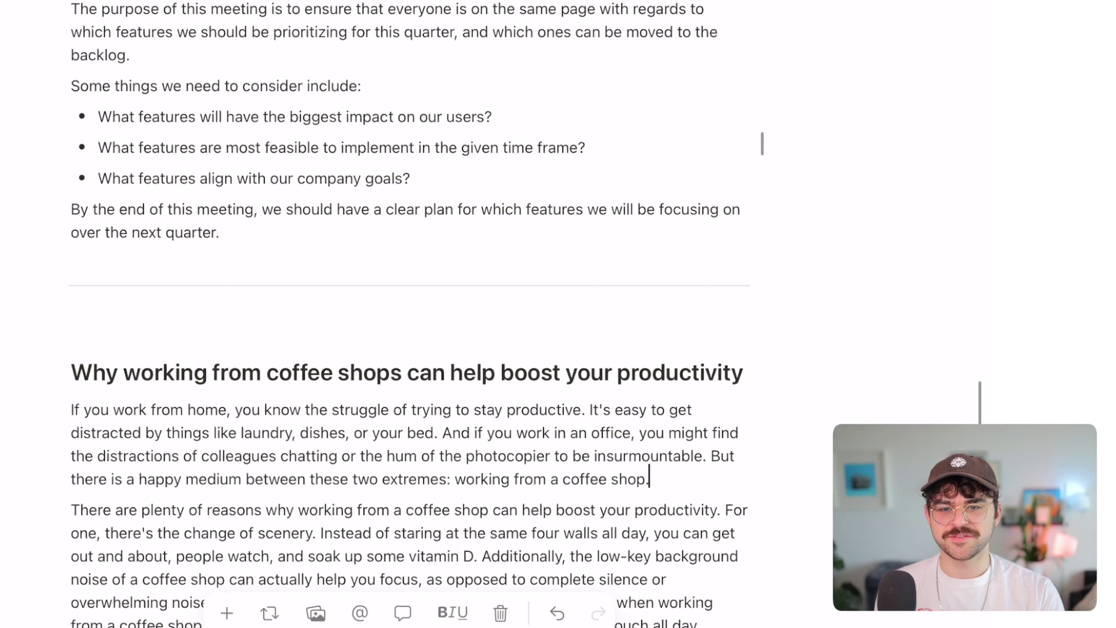
{"action": "scroll", "coordinate": [762, 143], "scroll_direction": "up", "scroll_amount": 1}
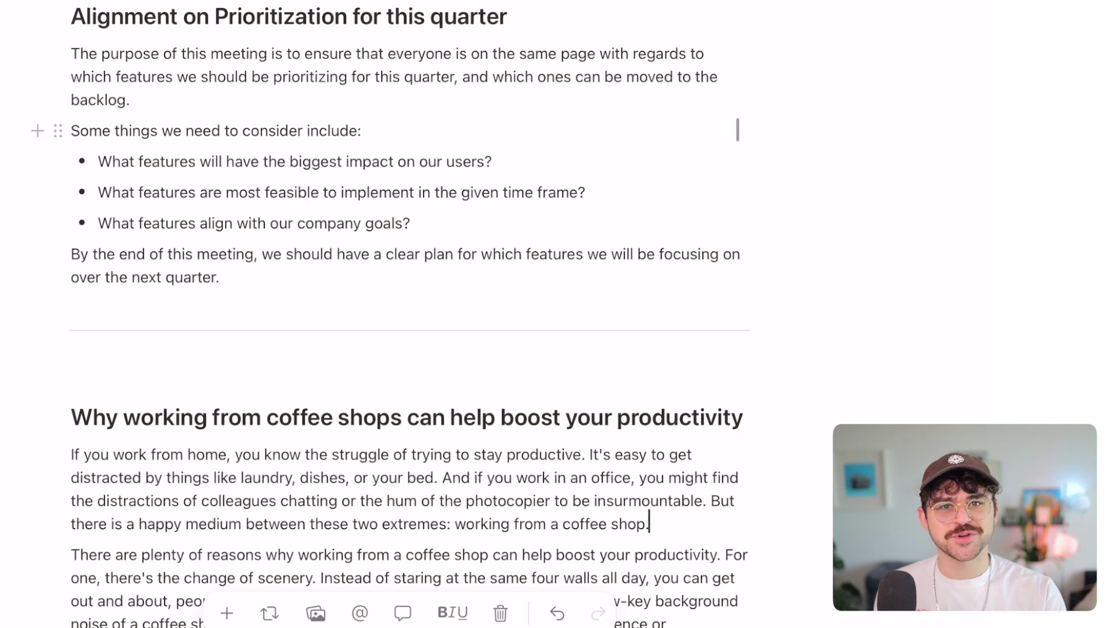
{"action": "scroll", "coordinate": [738, 130], "scroll_direction": "up", "scroll_amount": 1}
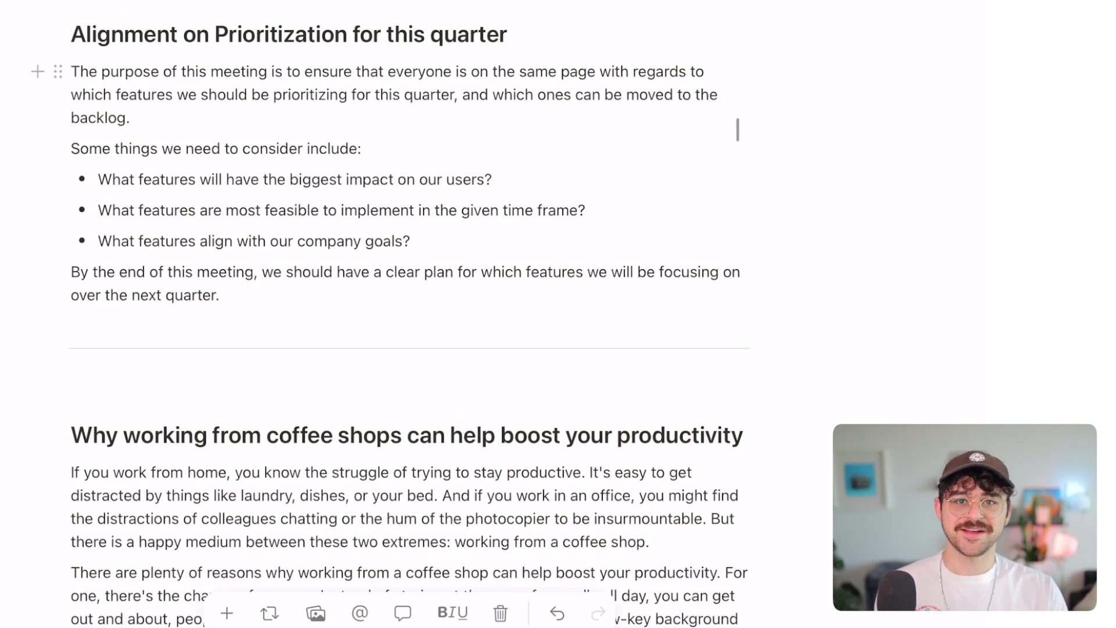